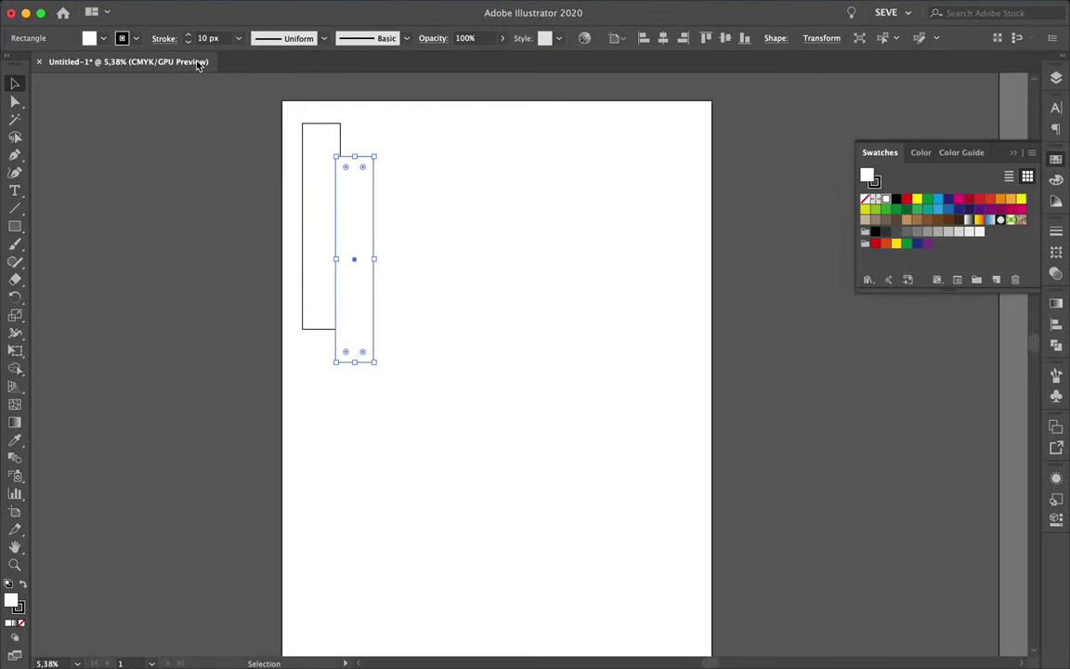
Blend the two tall rectangles with the Blend tool into a stacked series of outlined rectangles
key(super+a)
key(w)
key(Return)
key(Return)
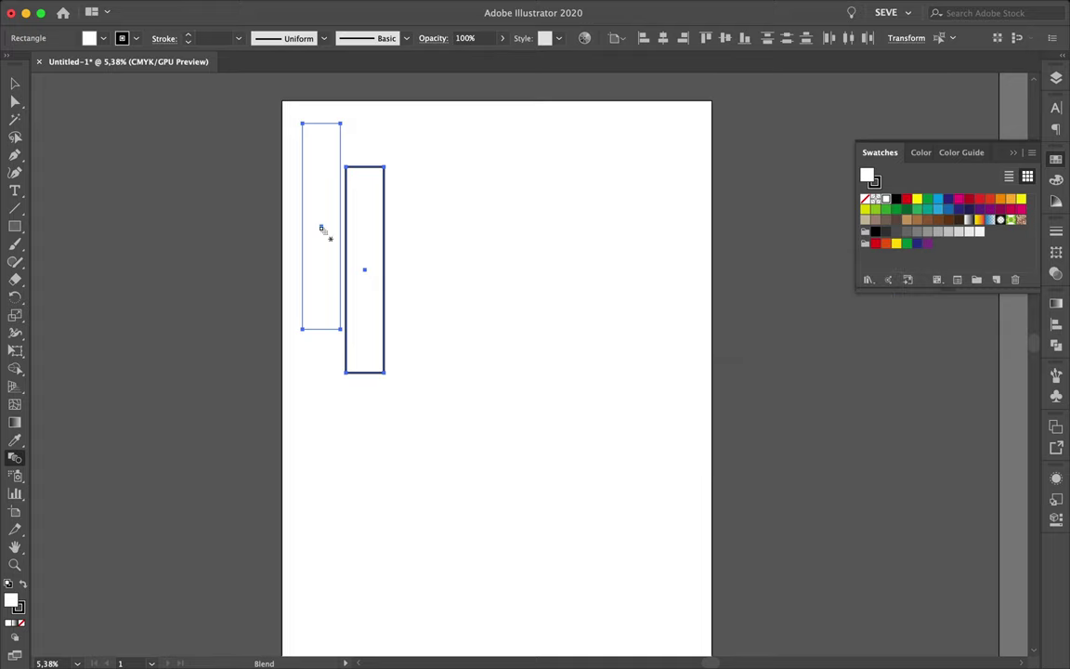
click(320, 226)
click(365, 269)
key(v)
click(487, 296)
scroll(566, 258, up, 2)
scroll(565, 257, right, 1)
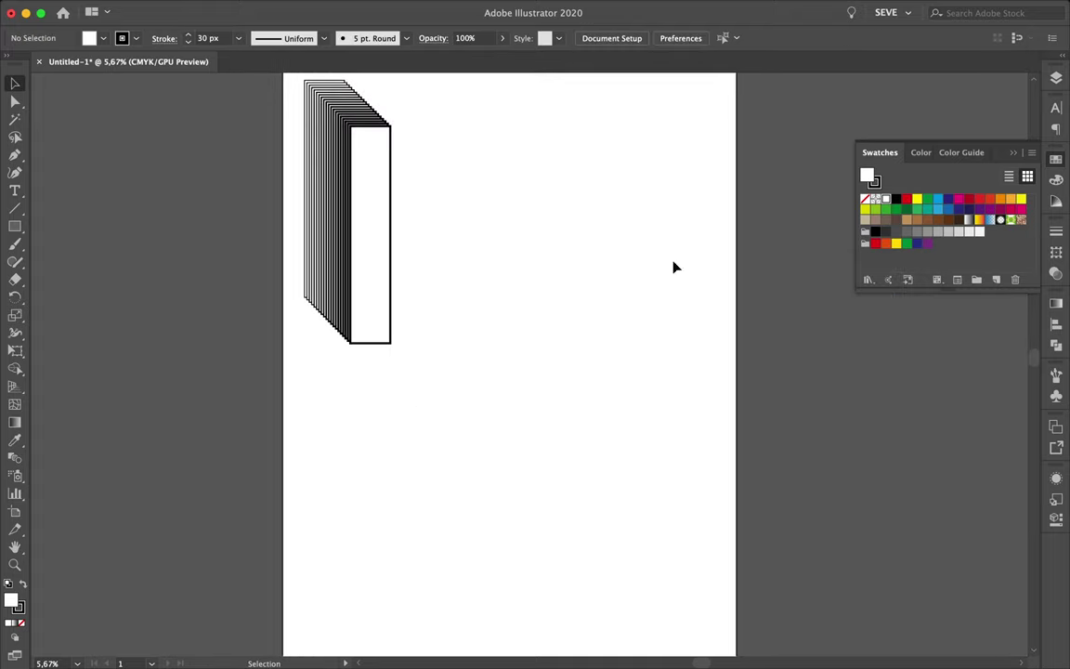
double_click(867, 176)
Place a small exact-size rectangle near the top right with no outline
click(676, 495)
key(Return)
click(788, 234)
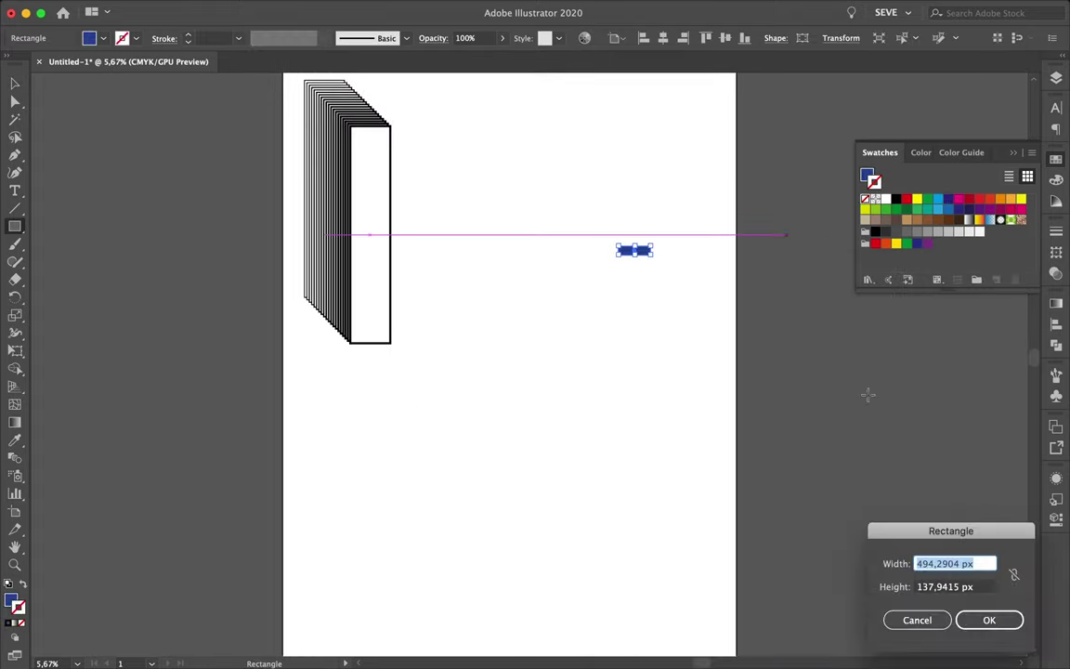
key(Escape)
key(v)
Give the bar a darker blue fill and clear the selection
double_click(867, 175)
click(746, 446)
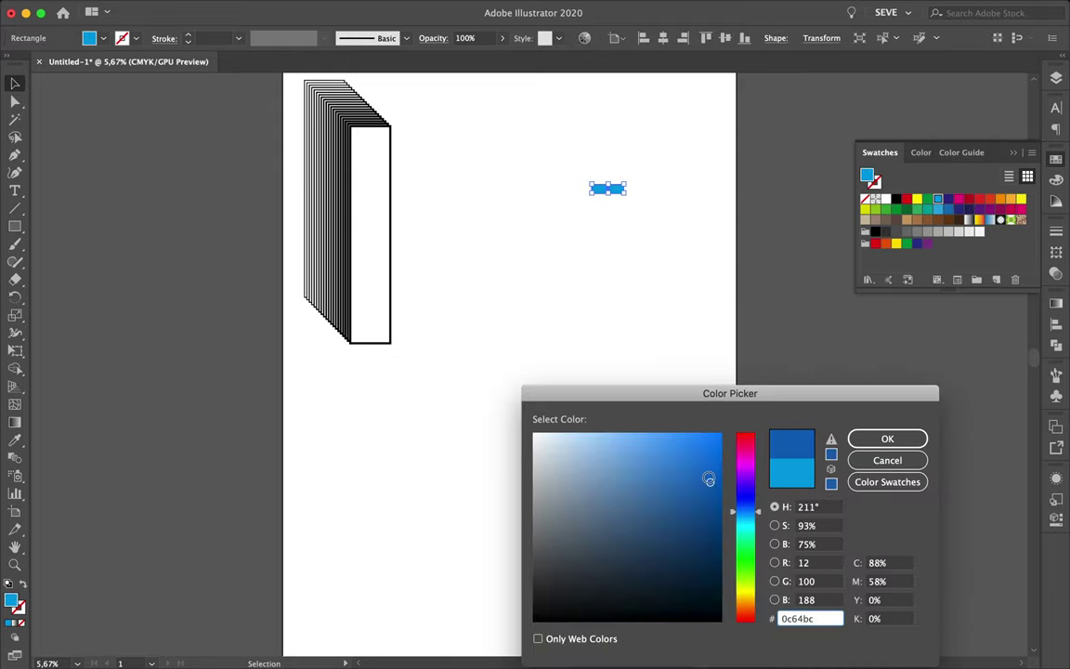
click(884, 438)
click(702, 287)
click(816, 365)
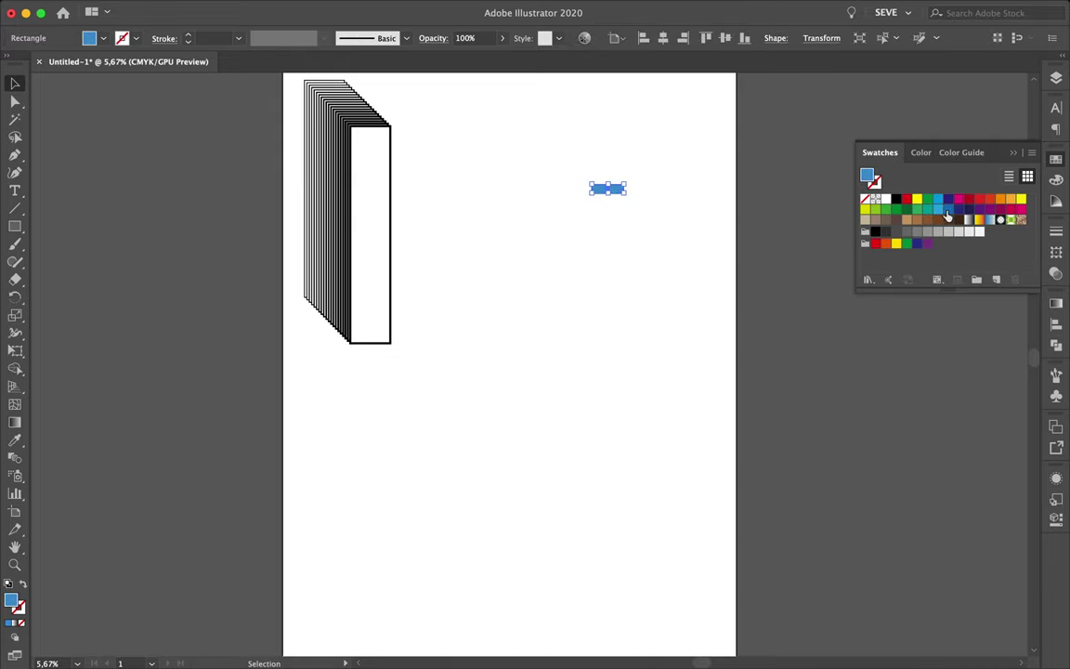
double_click(867, 175)
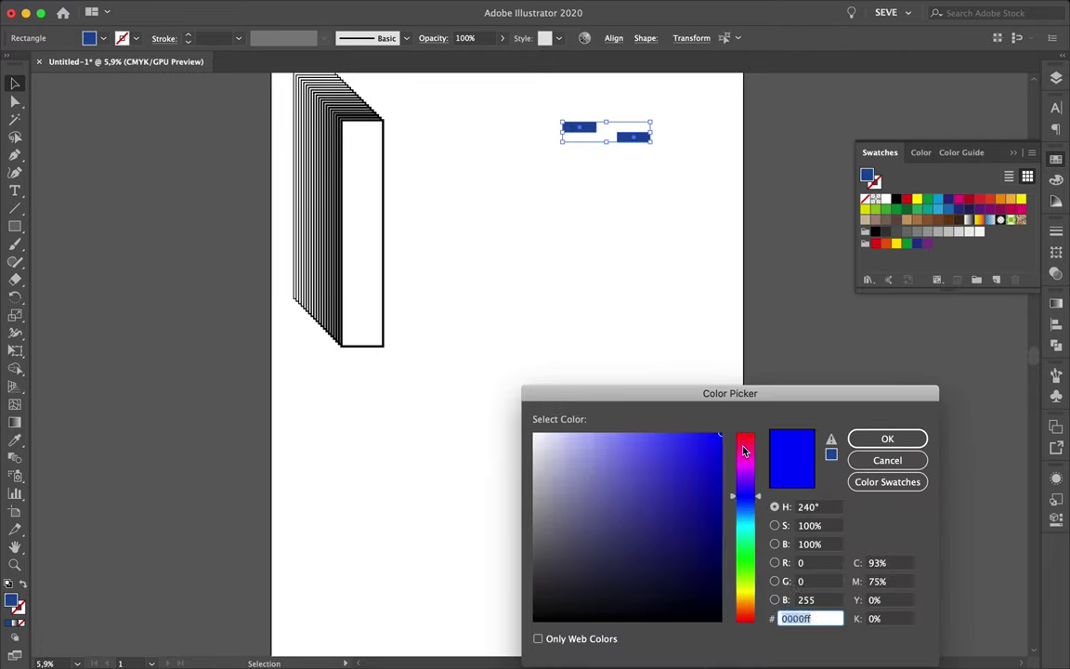
scroll(415, 231, down, 1)
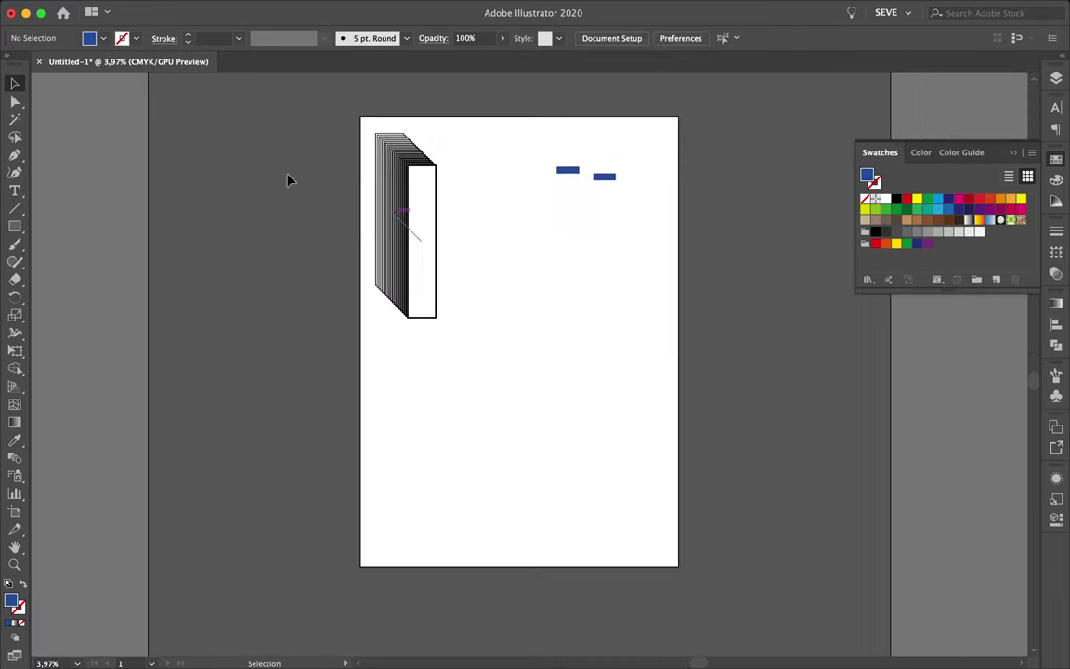
Draw a square and a white circle at lower right and blend them into a curving line
drag(522, 398, 697, 583)
key(d)
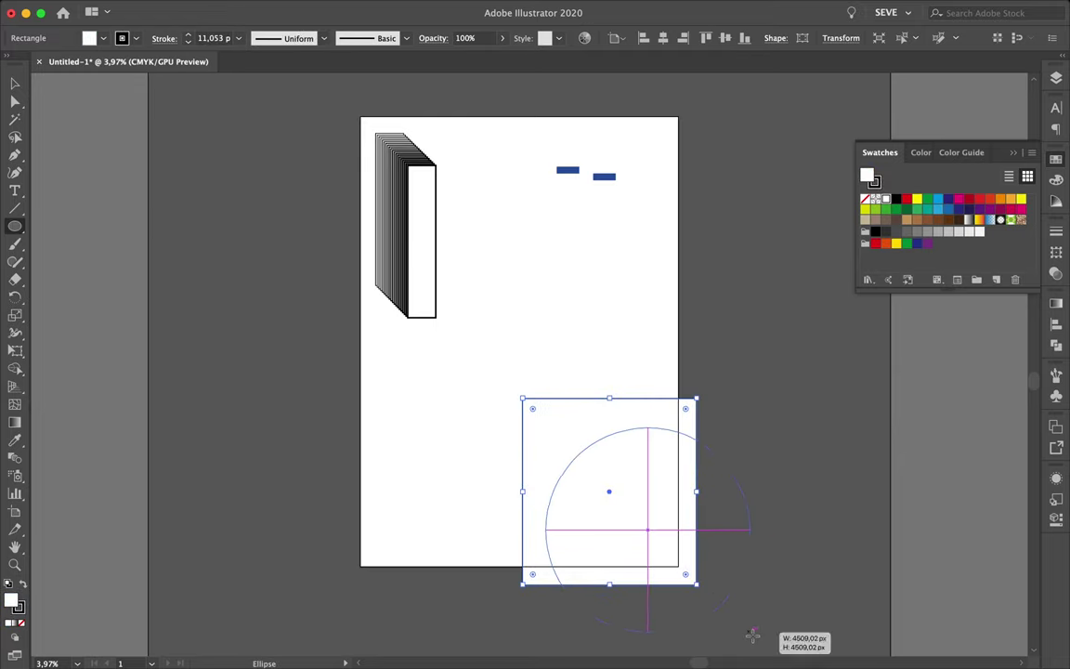
drag(753, 635, 768, 648)
key(v)
key(ctrl+F10)
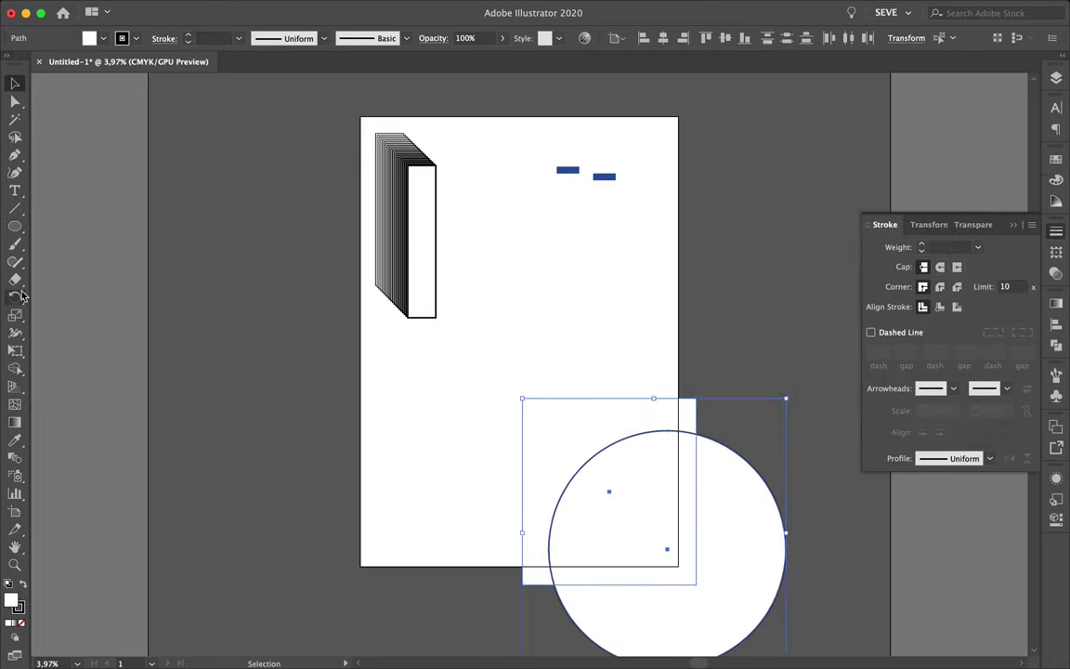
drag(394, 528, 769, 641)
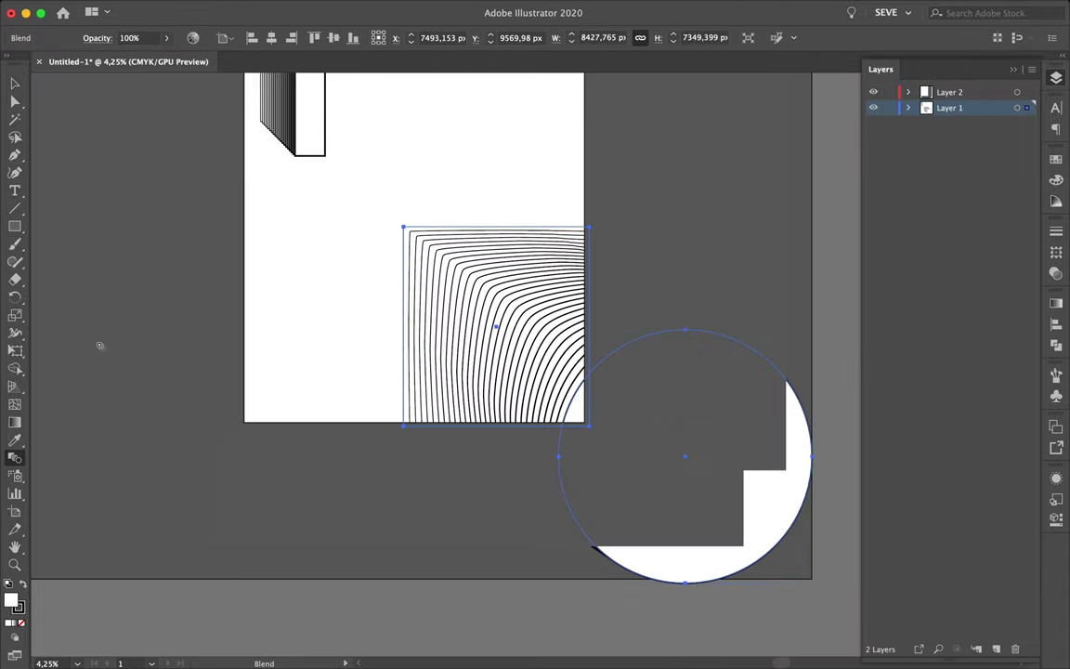
drag(493, 305, 475, 289)
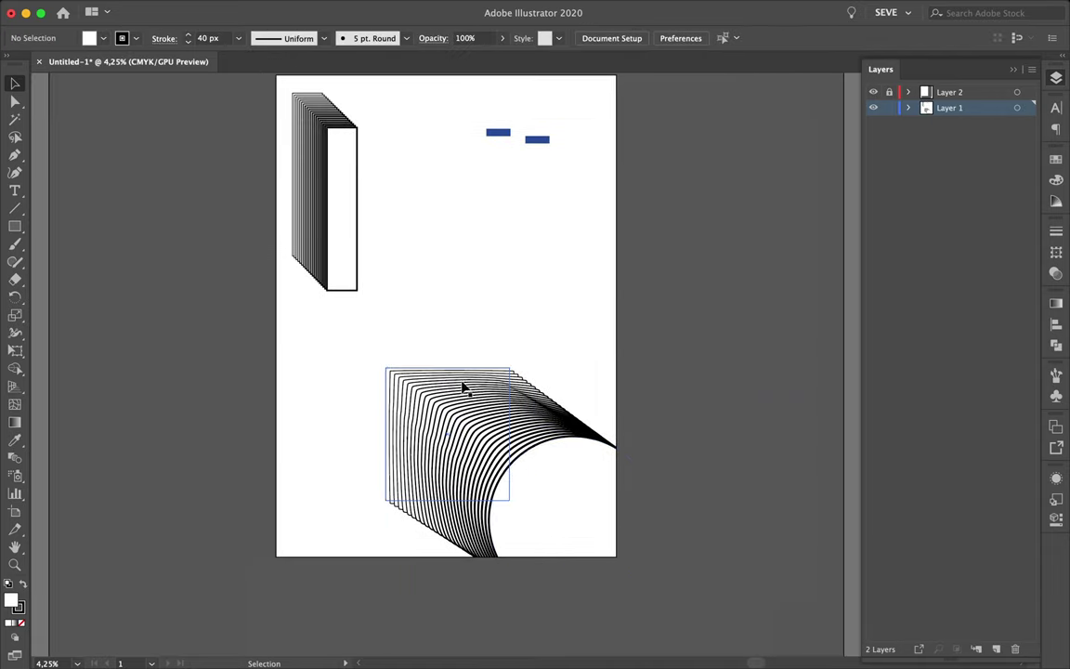
Draw a polygon above the curve and blend it to the existing line blend
drag(15, 226, 83, 288)
drag(563, 290, 643, 369)
key(ctrl+a)
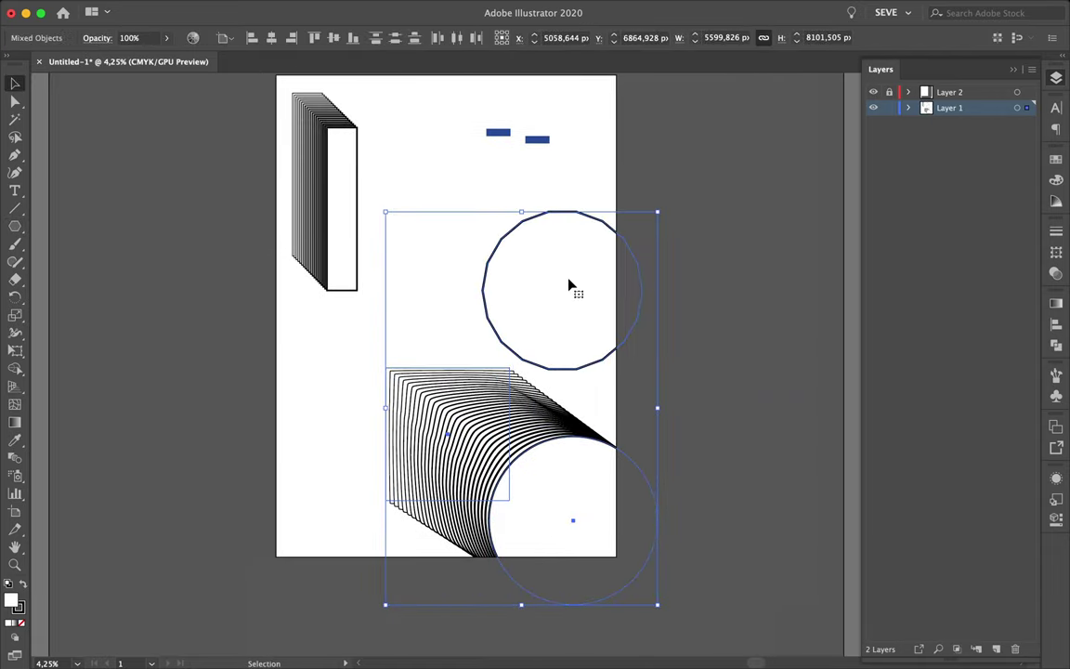
key(ctrl+alt+b)
click(659, 391)
click(583, 306)
click(463, 201)
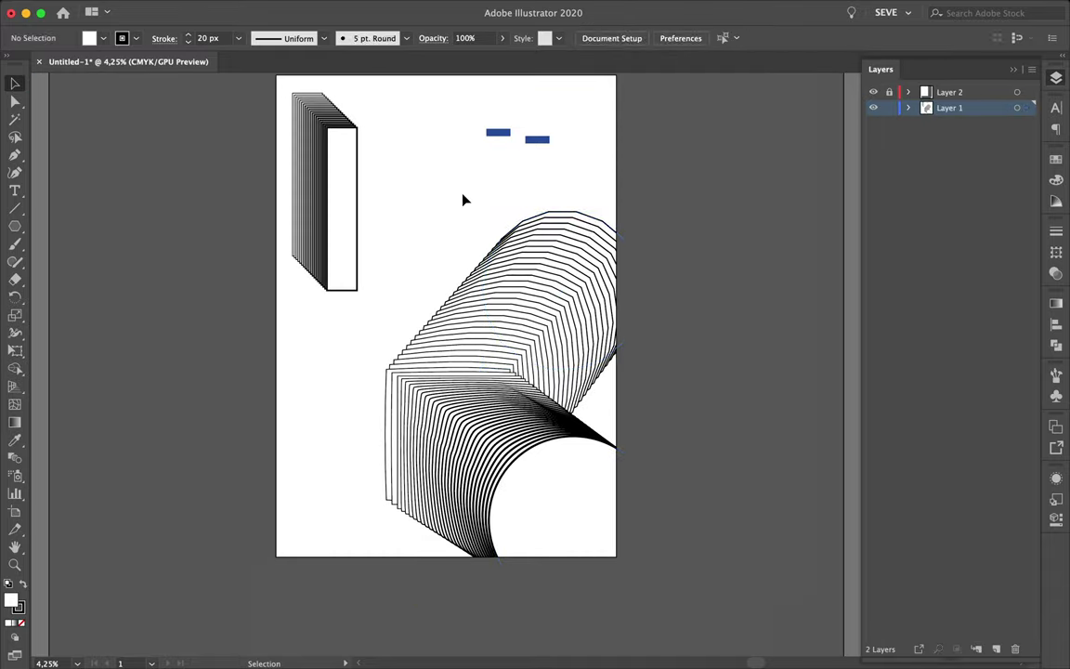
Nudge the blend's top polygon slightly left with Direct Selection
key(a)
click(564, 295)
drag(564, 296, 544, 296)
click(342, 209)
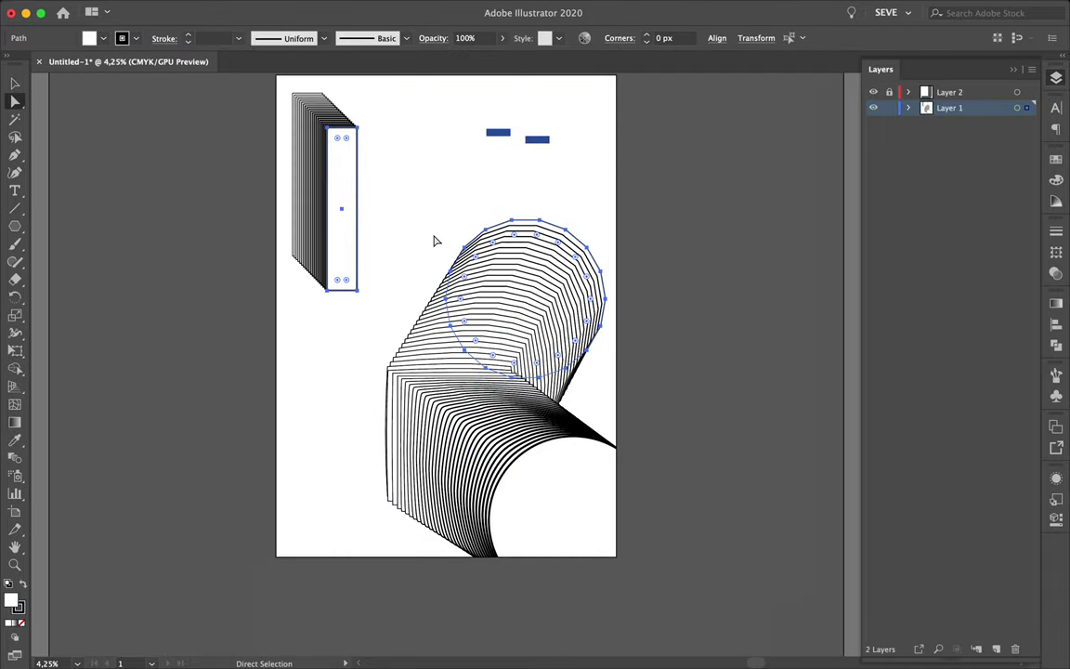
Join the rectangle stack to the polygon blend, then lock Layer 2 and work on Layer 1
click(388, 370)
key(a)
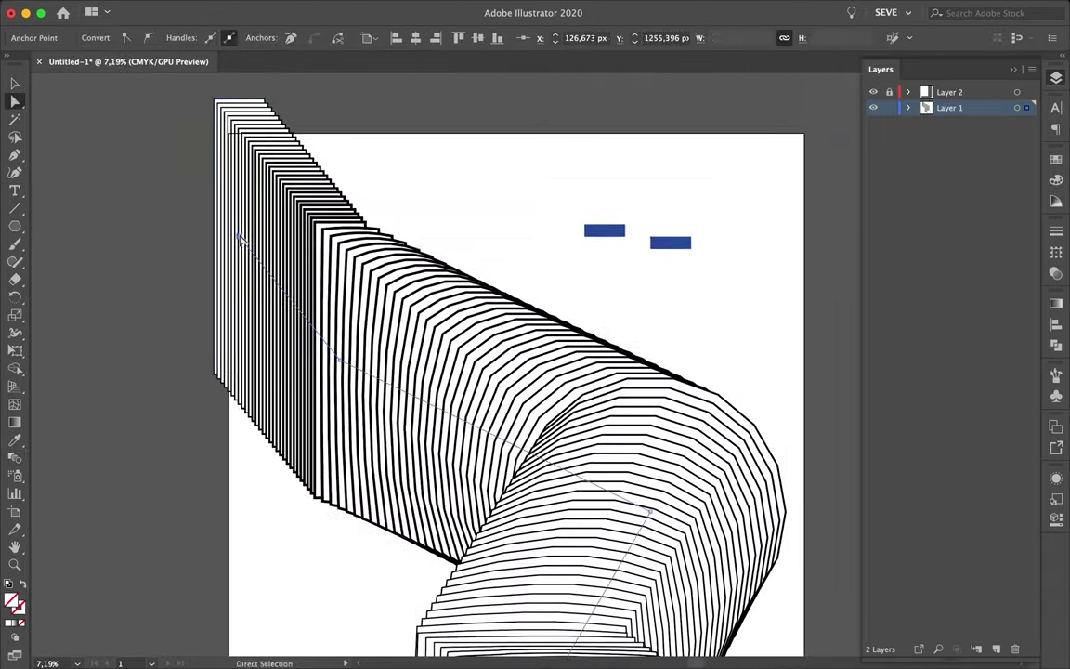
click(203, 298)
key(ctrl+minus)
click(950, 92)
key(m)
drag(133, 183, 254, 533)
click(889, 92)
click(949, 108)
Drag the ribbon's spine anchors to bend it into a sweeping S-curve
key(ctrl+plus)
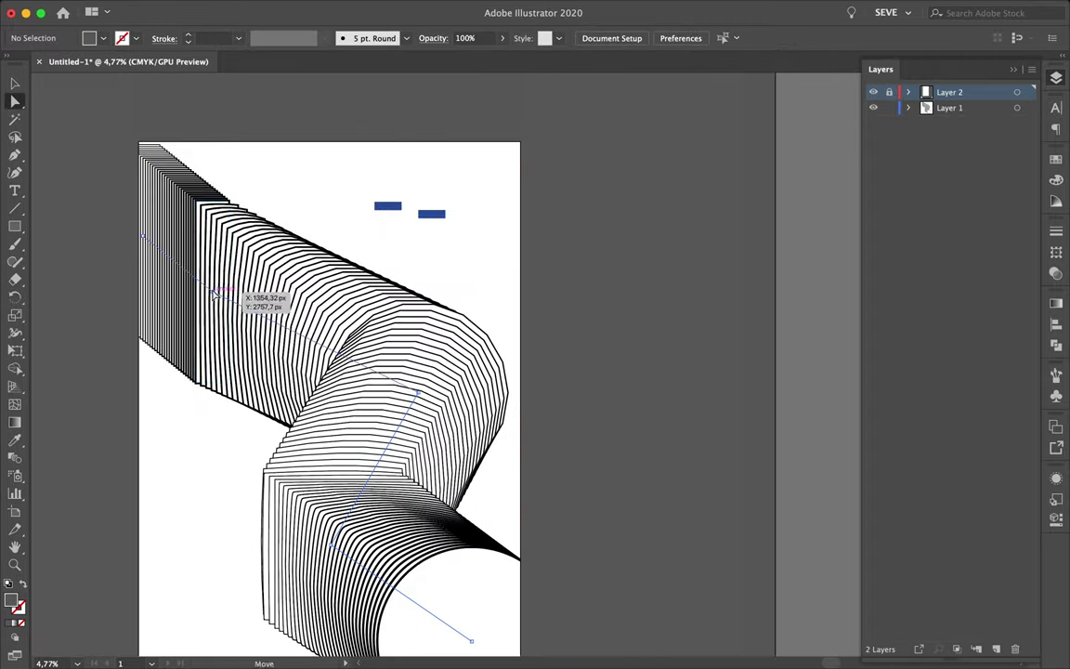
key(a)
key(ctrl+plus)
key(ctrl+minus)
drag(103, 189, 249, 239)
mouse_move(316, 514)
mouse_down()
mouse_move(289, 461)
mouse_move(420, 251)
mouse_move(189, 139)
mouse_up()
drag(121, 197, 288, 232)
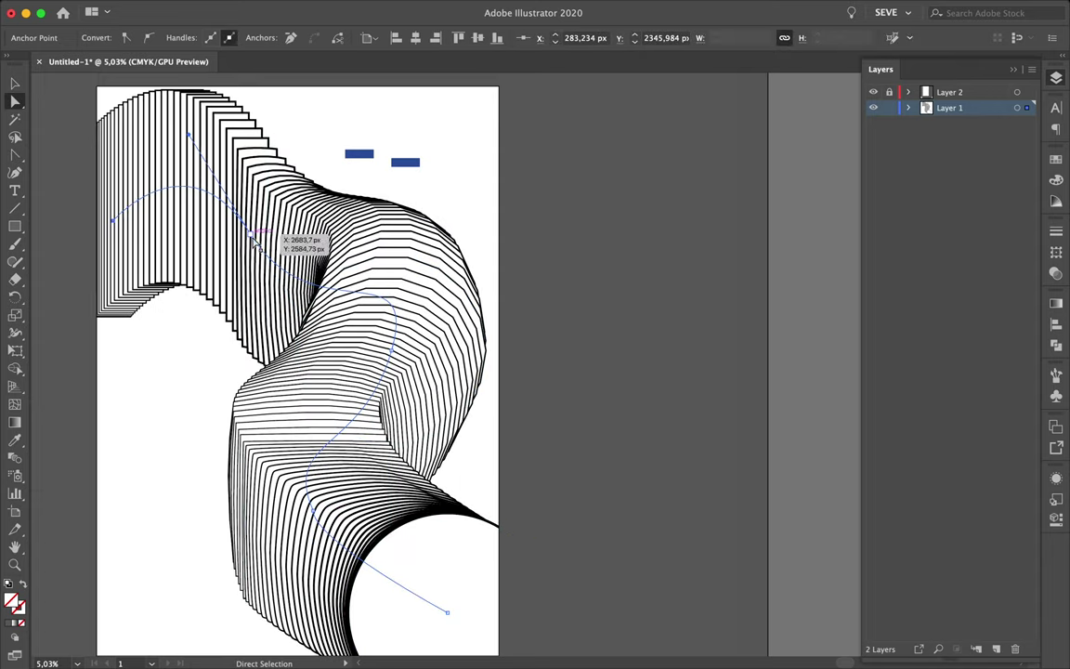
click(502, 573)
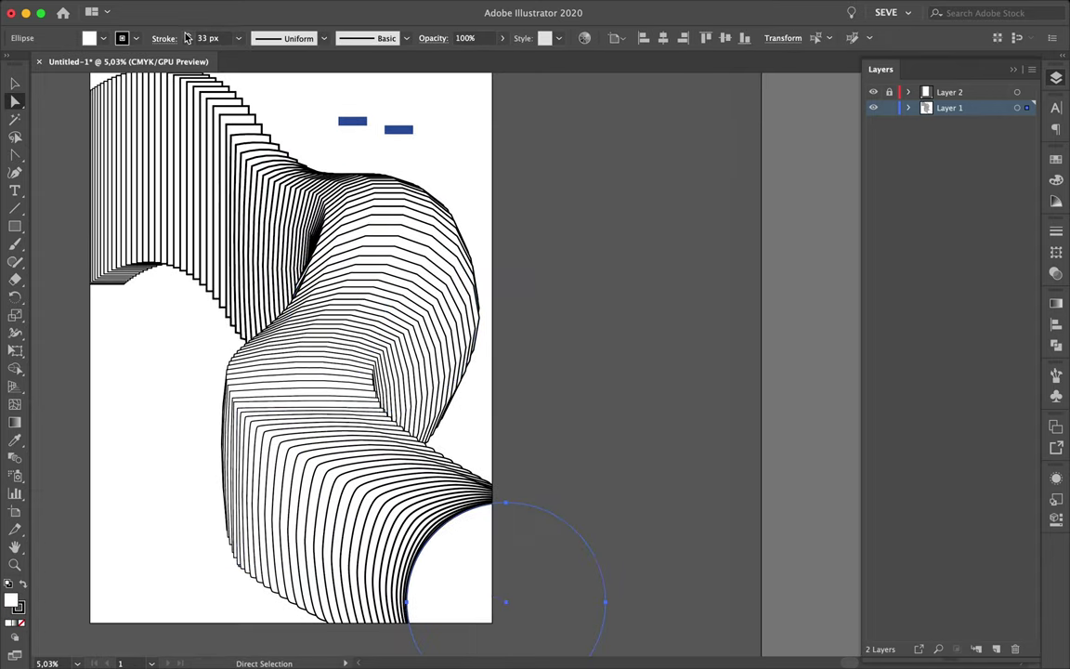
click(204, 399)
drag(482, 581, 390, 586)
click(390, 585)
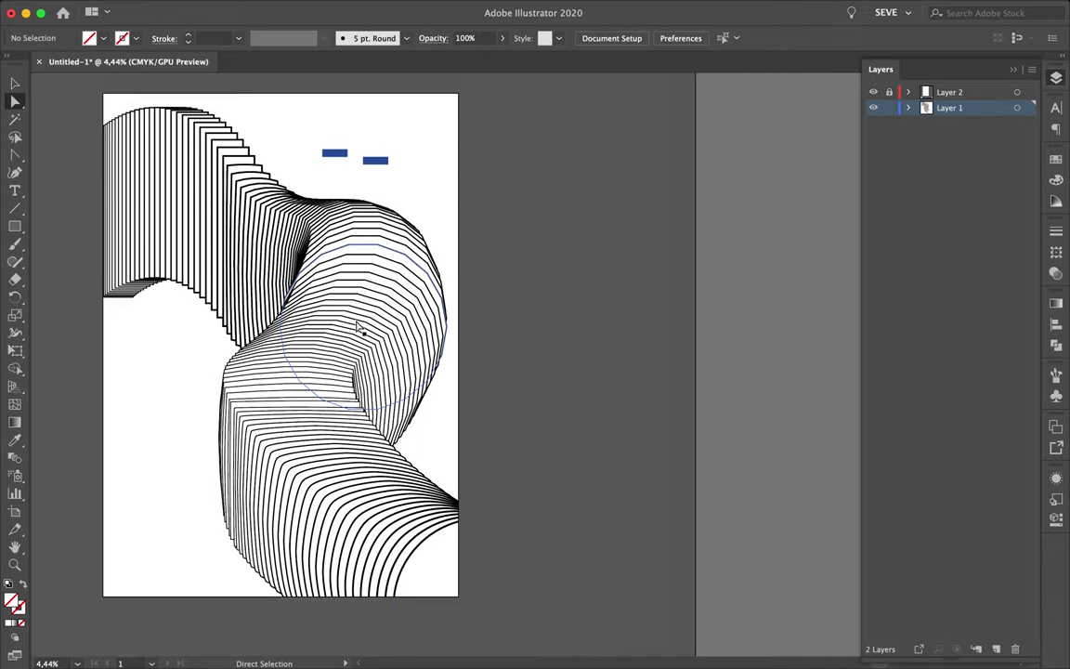
Apply an Object > Blend command to the reshaped ribbon blend
key(v)
click(362, 330)
click(179, 7)
click(334, 447)
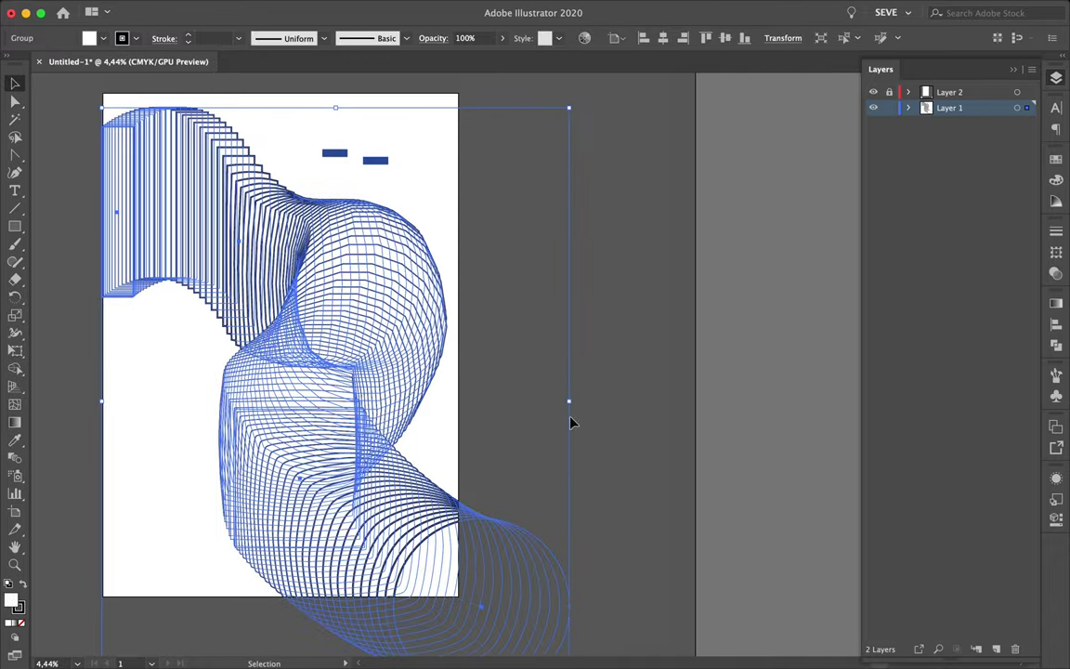
click(483, 392)
click(431, 377)
click(184, 7)
Rescale the ribbon and shift one bar of the rectangle stack up and right
drag(568, 112, 566, 123)
scroll(406, 347, up, 5)
click(325, 208)
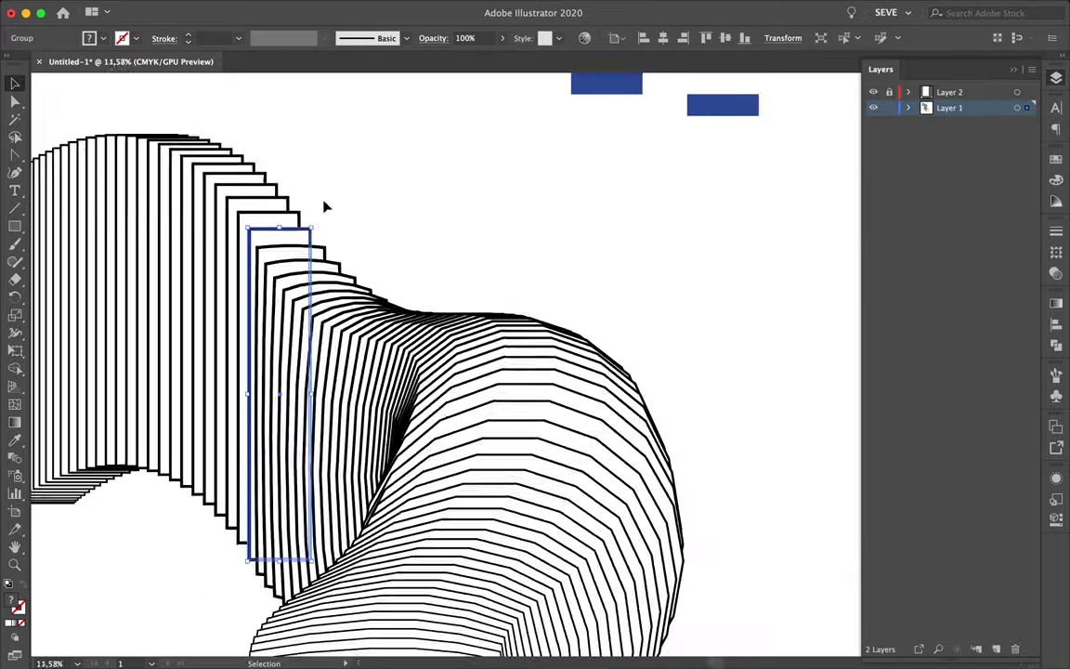
key(ctrl+shift+F9)
mouse_move(291, 286)
mouse_down()
mouse_move(342, 237)
mouse_move(372, 243)
mouse_up()
click(501, 264)
Slide another rectangle bar further across the ribbon
key(ctrl+0)
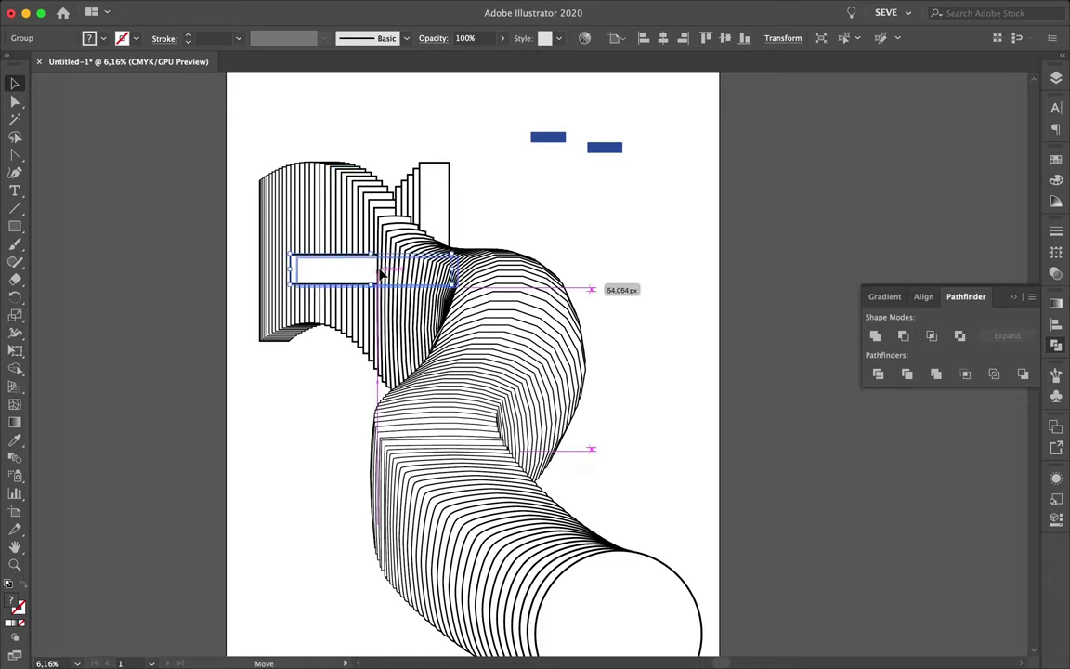
scroll(381, 274, up, 5)
drag(381, 274, 366, 302)
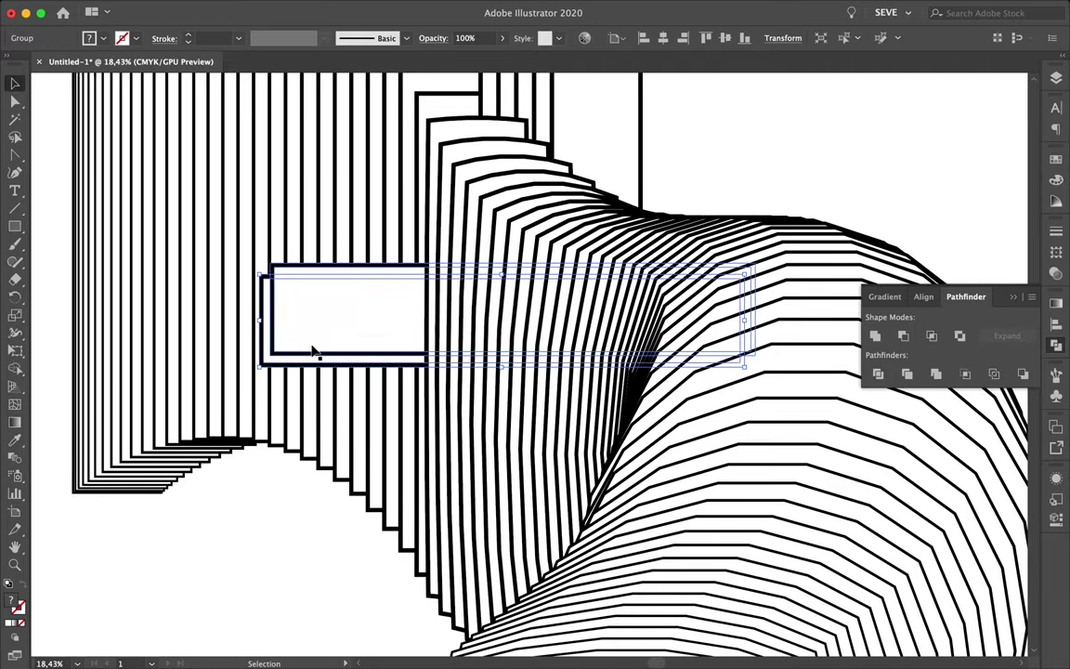
drag(314, 351, 351, 305)
click(281, 530)
key(ctrl+0)
Move the ribbon's end circle slightly up-left to reshape the curve
scroll(520, 411, up, 3)
drag(520, 411, 506, 400)
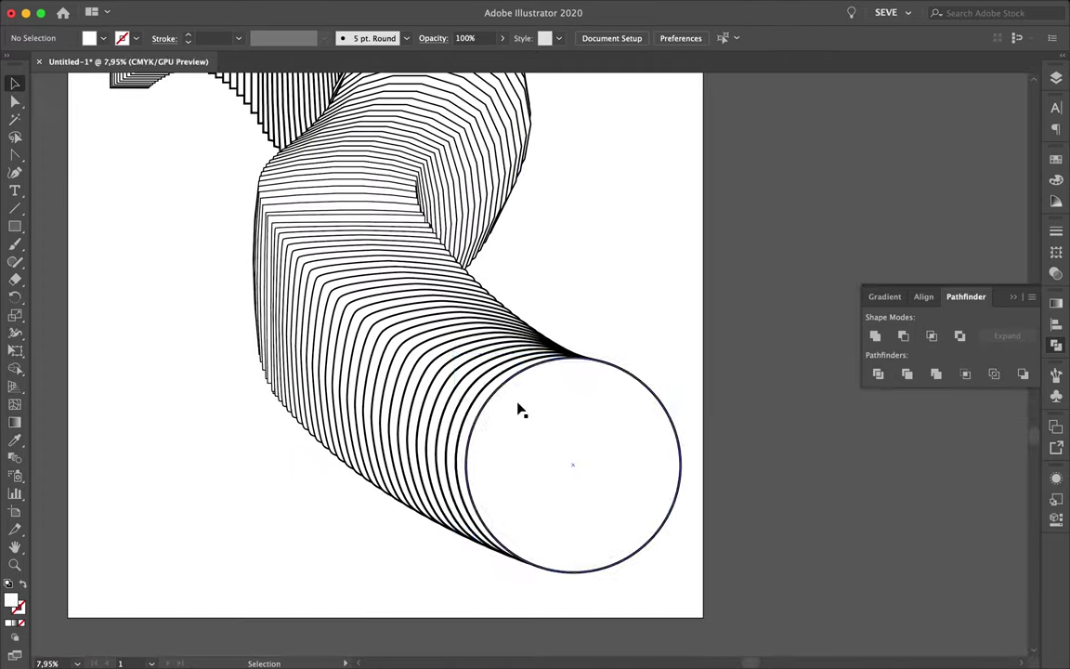
click(640, 246)
key(ctrl+0)
Alt-drag copies of the blue bar to build the scattered top-right group
scroll(509, 265, up, 3)
click(507, 237)
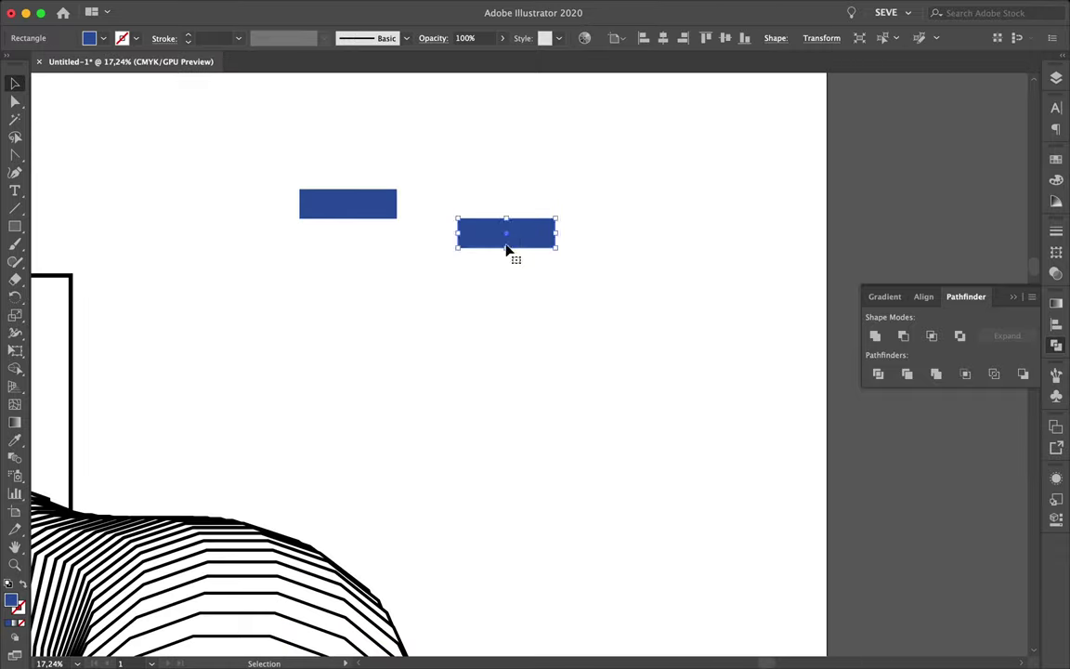
scroll(473, 230, down, 6)
drag(474, 230, 392, 205)
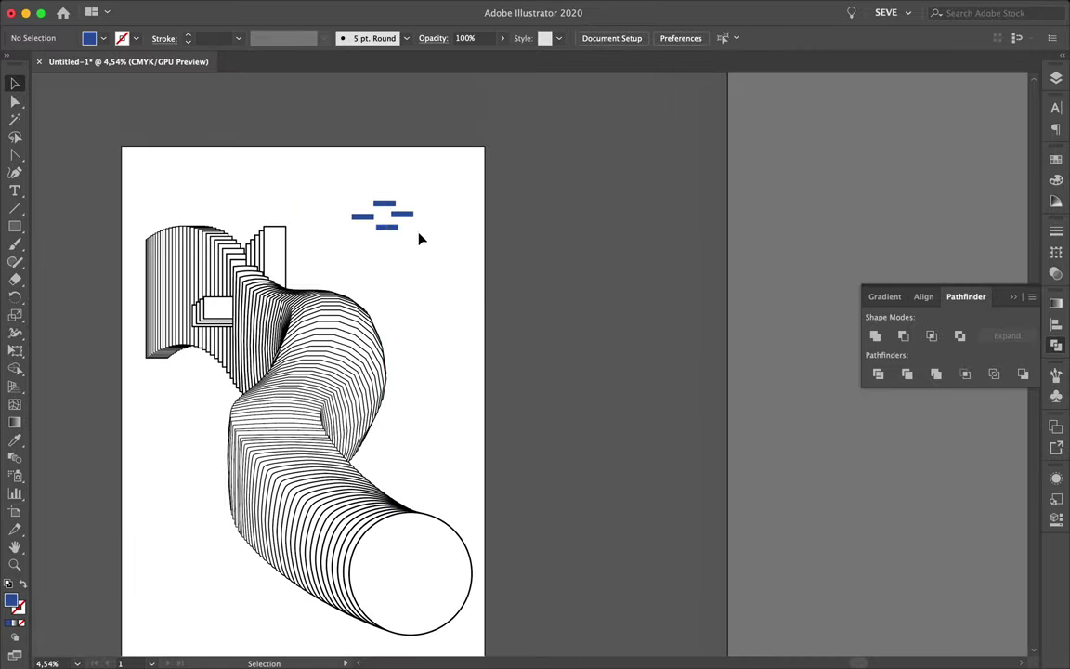
scroll(420, 308, up, 5)
click(239, 401)
click(459, 358)
scroll(459, 358, down, 4)
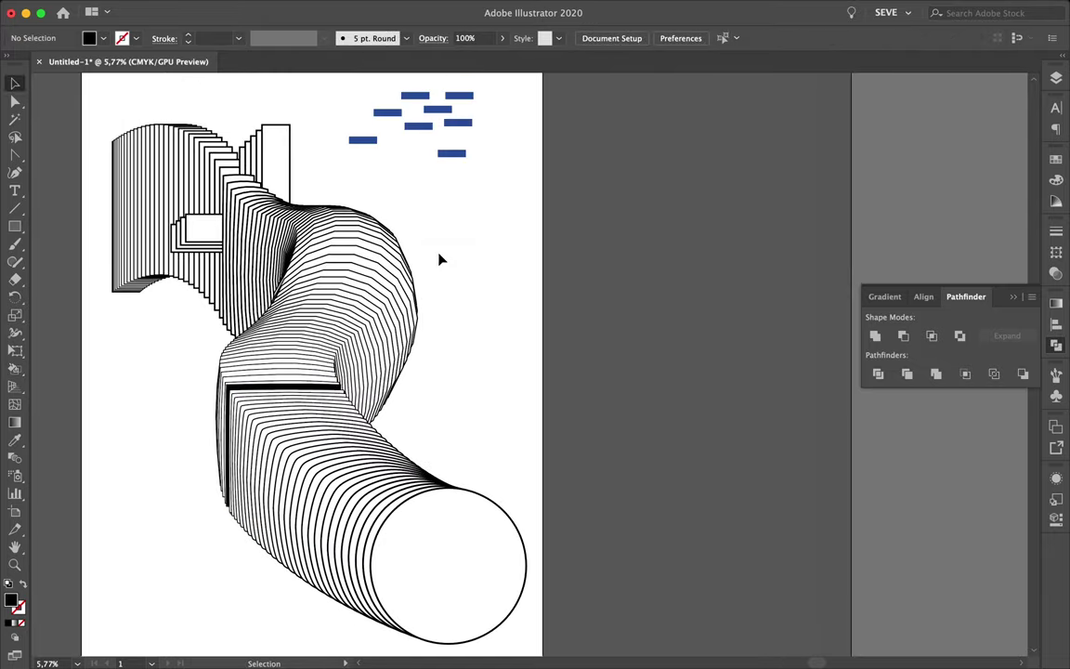
Enlarge the Space Vibes text with the Type tool
key(t)
scroll(229, 484, left, 5)
scroll(229, 483, down, 2)
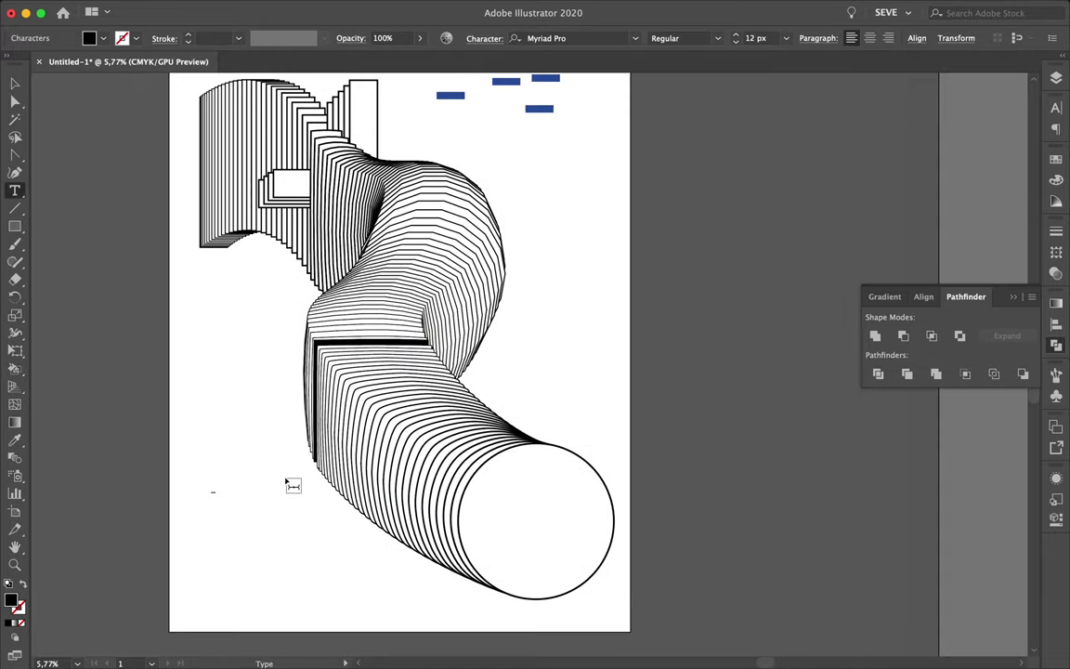
scroll(214, 488, up, 5)
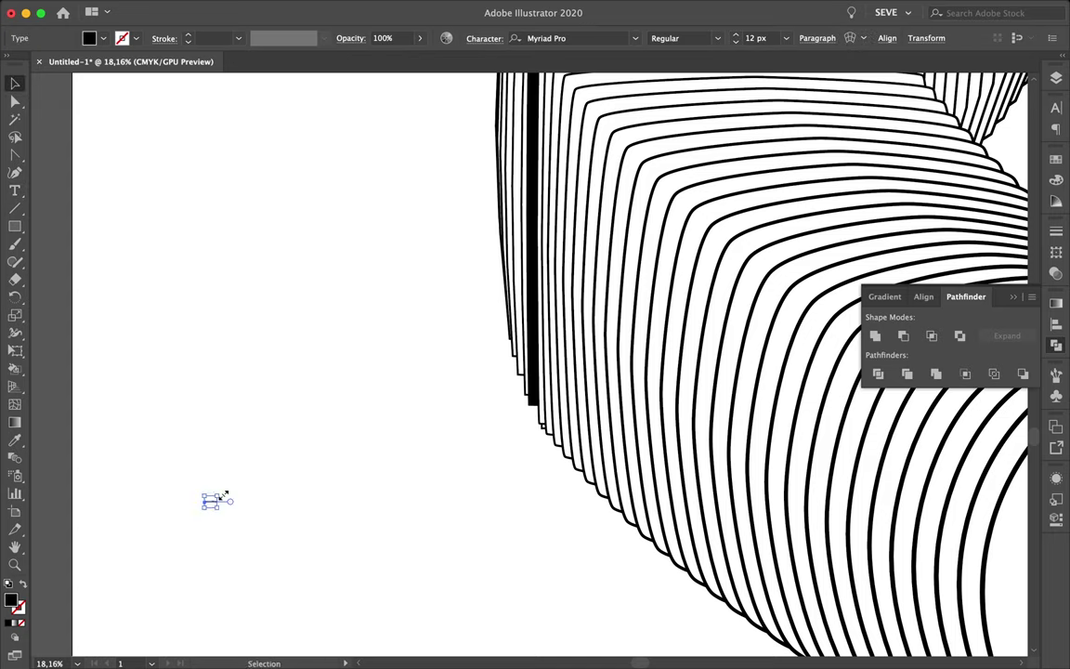
drag(218, 507, 544, 495)
Search fonts for 'tt' and apply TT Squares Regular to the title
text(tt)
scroll(858, 499, down, 5)
scroll(859, 499, down, 10)
scroll(848, 418, down, 5)
scroll(832, 470, down, 5)
scroll(832, 473, down, 3)
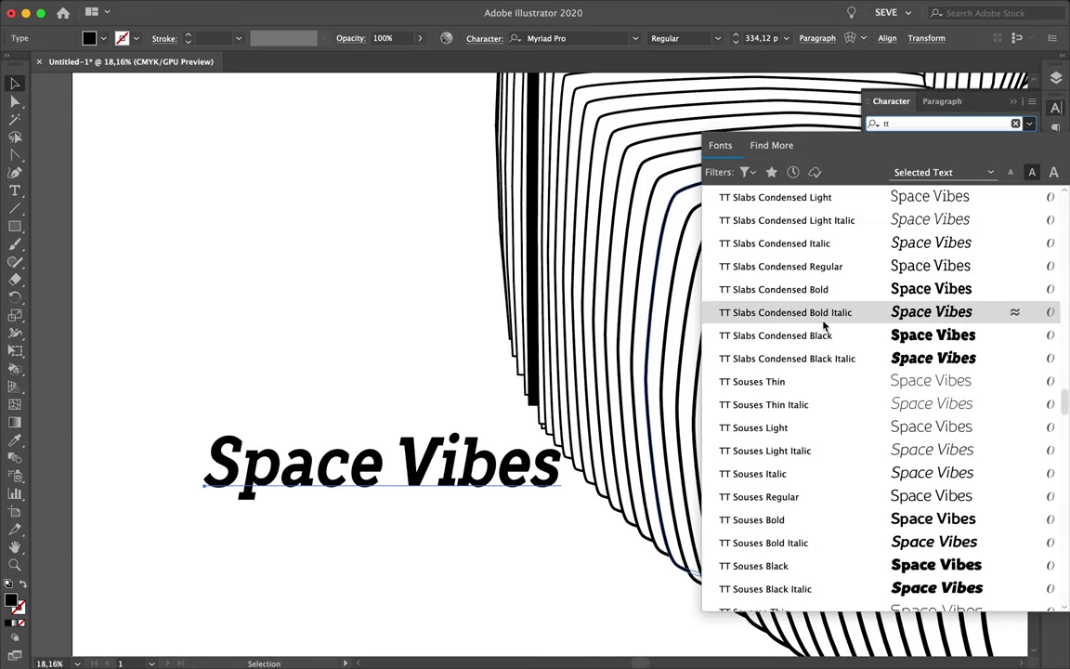
scroll(823, 324, down, 5)
click(809, 381)
Set the title's typeface to Schwager Sans Bold and drag the blend's end copy upper right
scroll(707, 304, down, 5)
scroll(587, 448, up, 2)
scroll(611, 398, up, 5)
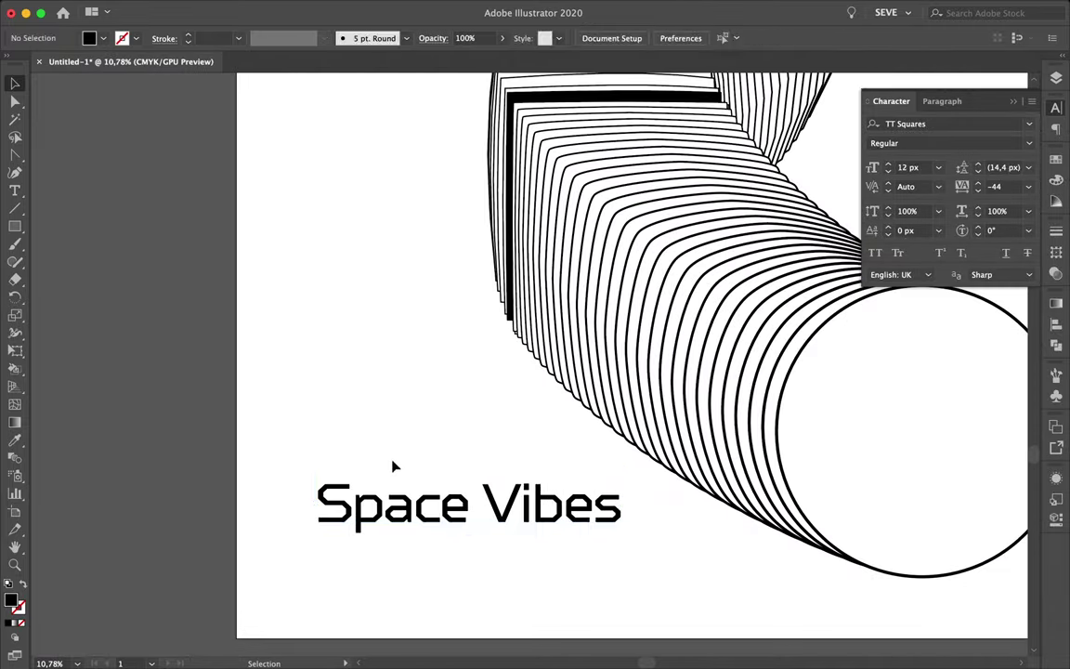
click(1029, 124)
click(799, 310)
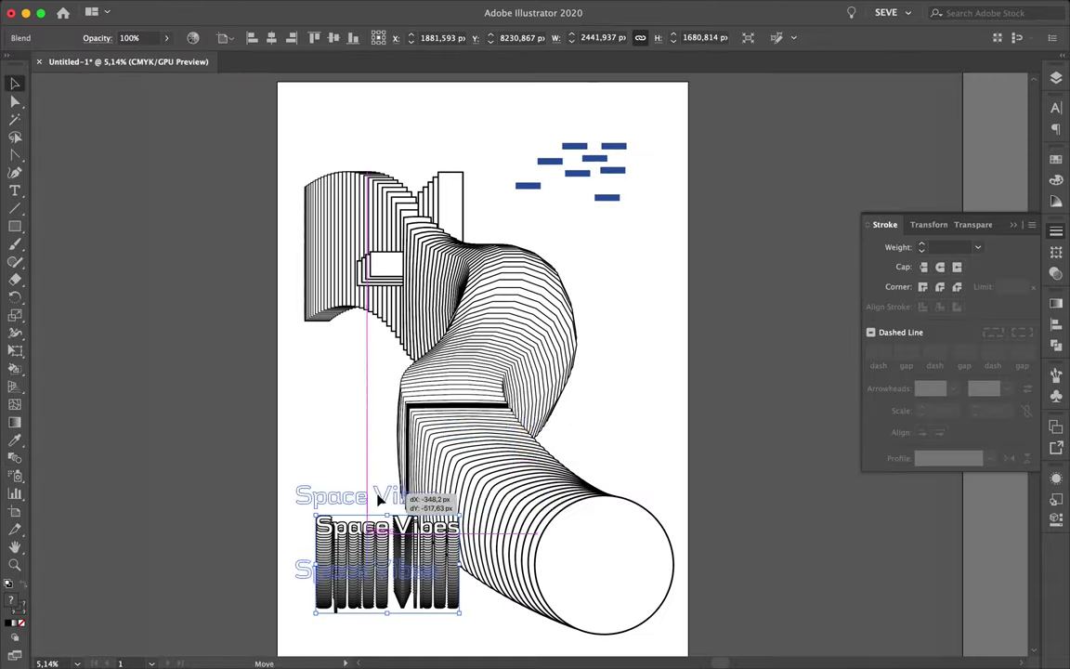
drag(378, 502, 607, 239)
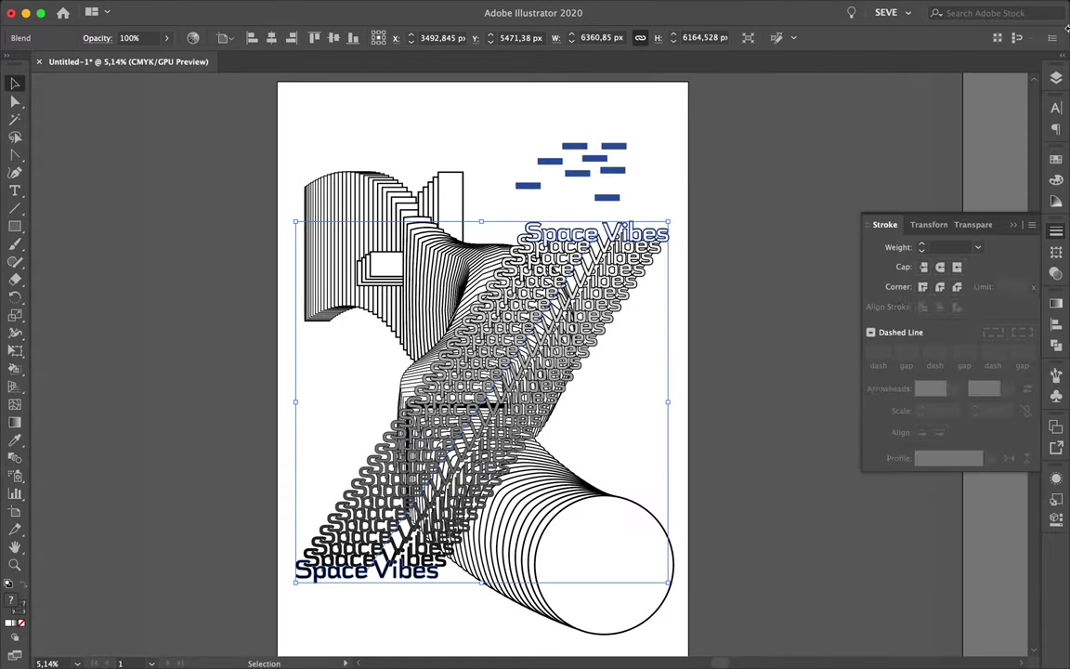
Move the Space Vibes blend beneath the tube in the Layers panel
drag(972, 560, 951, 443)
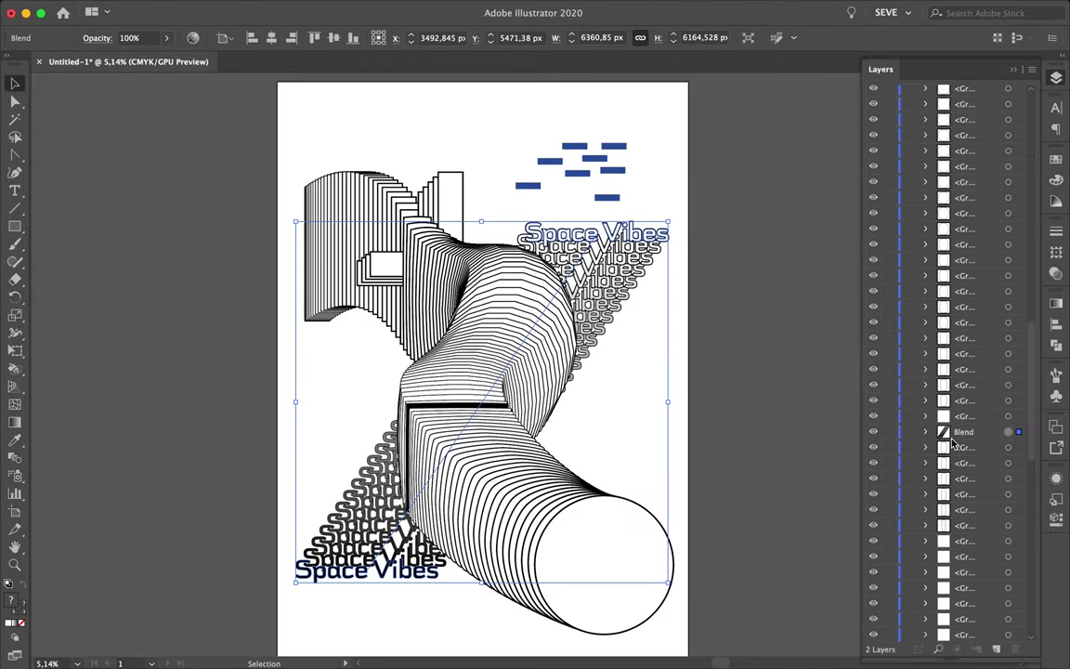
click(724, 260)
double_click(594, 297)
double_click(648, 372)
Reposition the blend's end copies into a short stack in the lower-left corner
key(a)
mouse_move(594, 235)
mouse_down()
mouse_move(394, 490)
mouse_move(413, 638)
mouse_move(465, 605)
mouse_up()
click(516, 490)
click(392, 525)
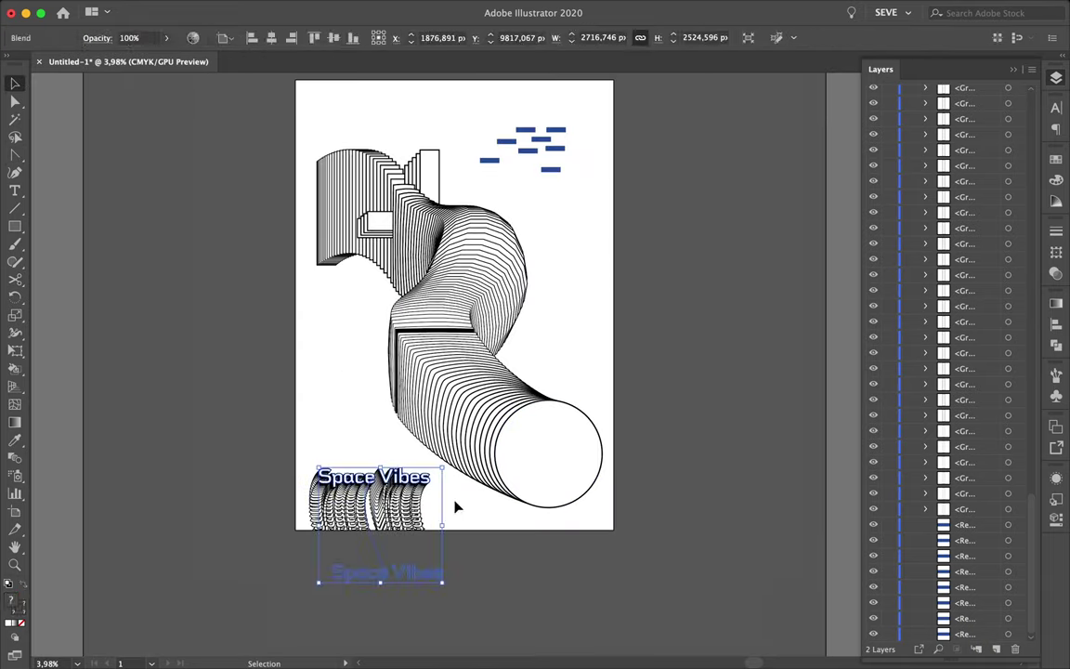
drag(487, 422, 616, 198)
key(ctrl+z)
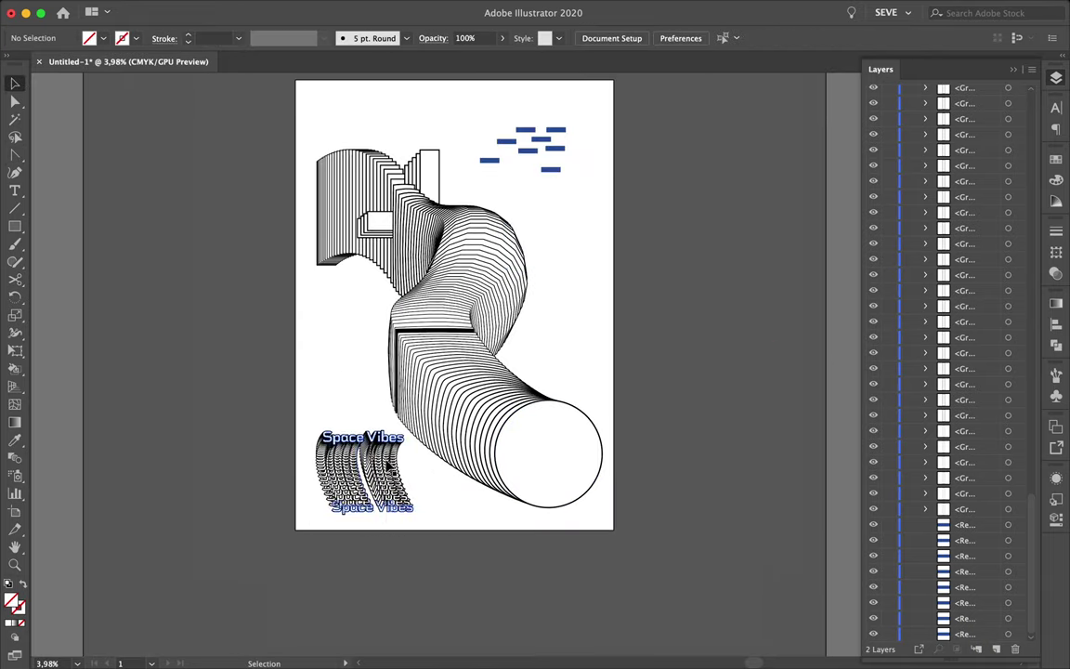
Fit the poster in view and exit the blend's isolation mode
key(ctrl+0)
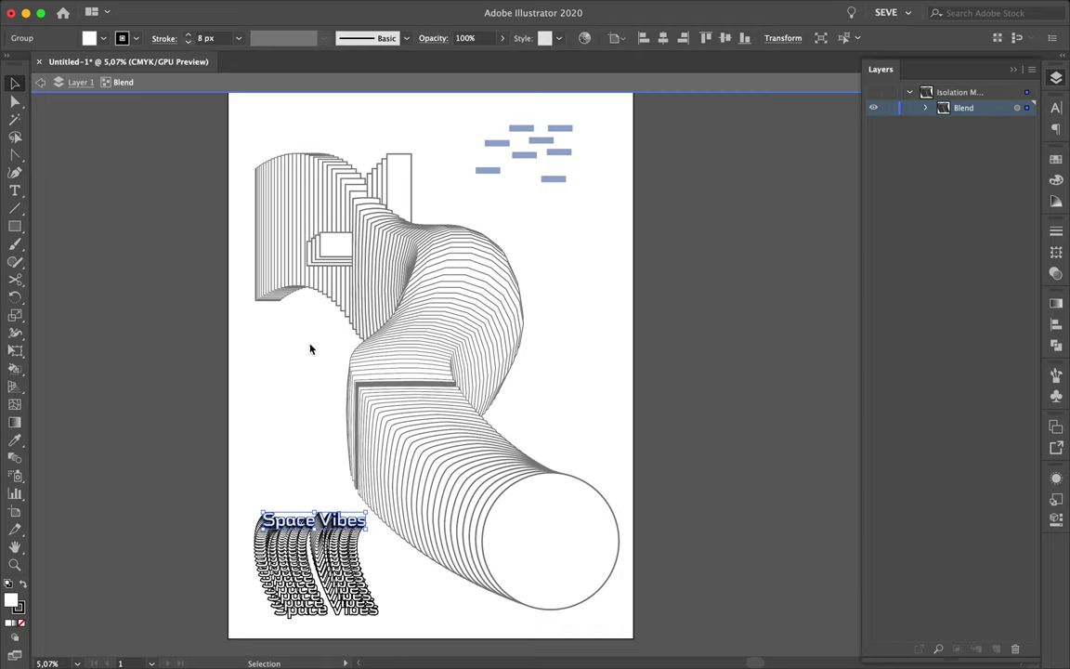
click(580, 422)
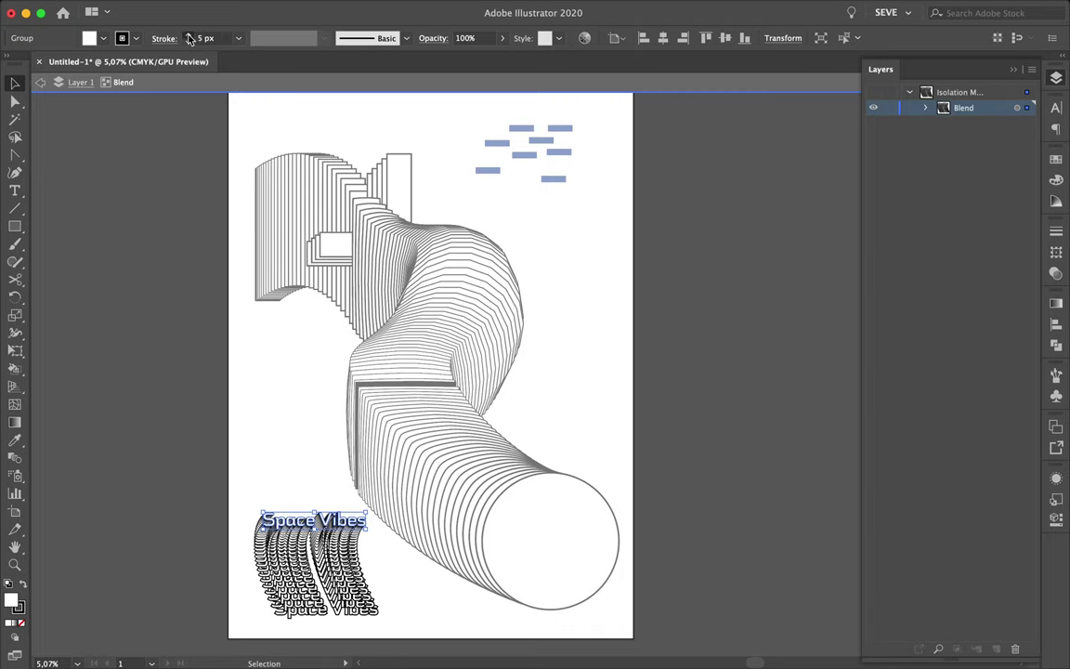
key(Escape)
click(509, 167)
scroll(509, 167, up, 3)
Alt-drag more blue bar copies into a tilted cluster streaming off the top-right corner
click(526, 209)
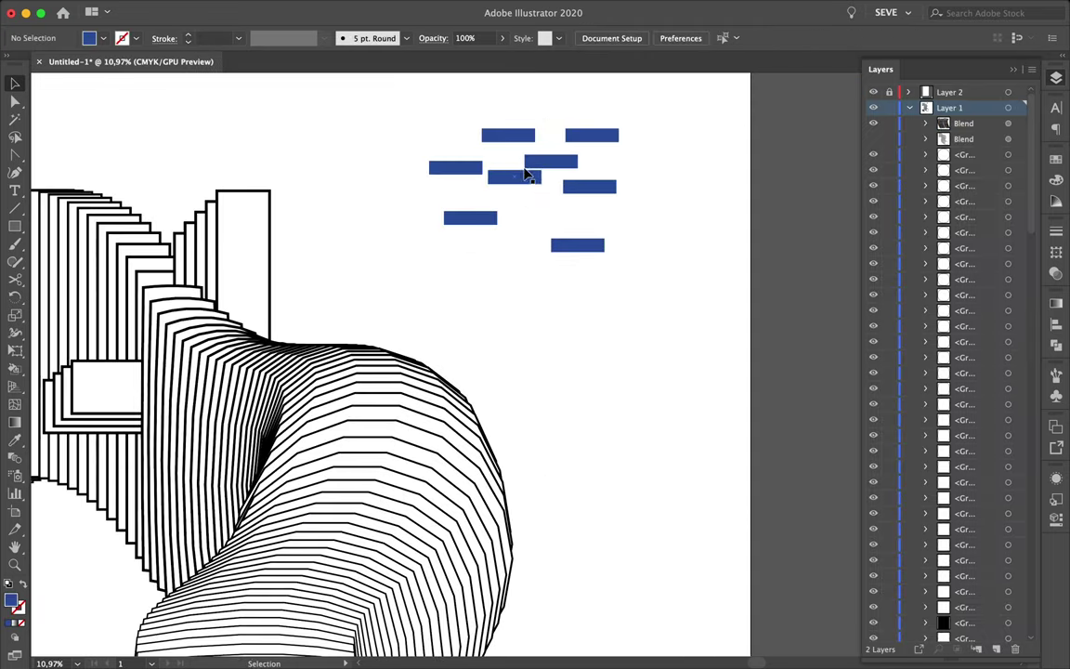
drag(641, 157, 656, 206)
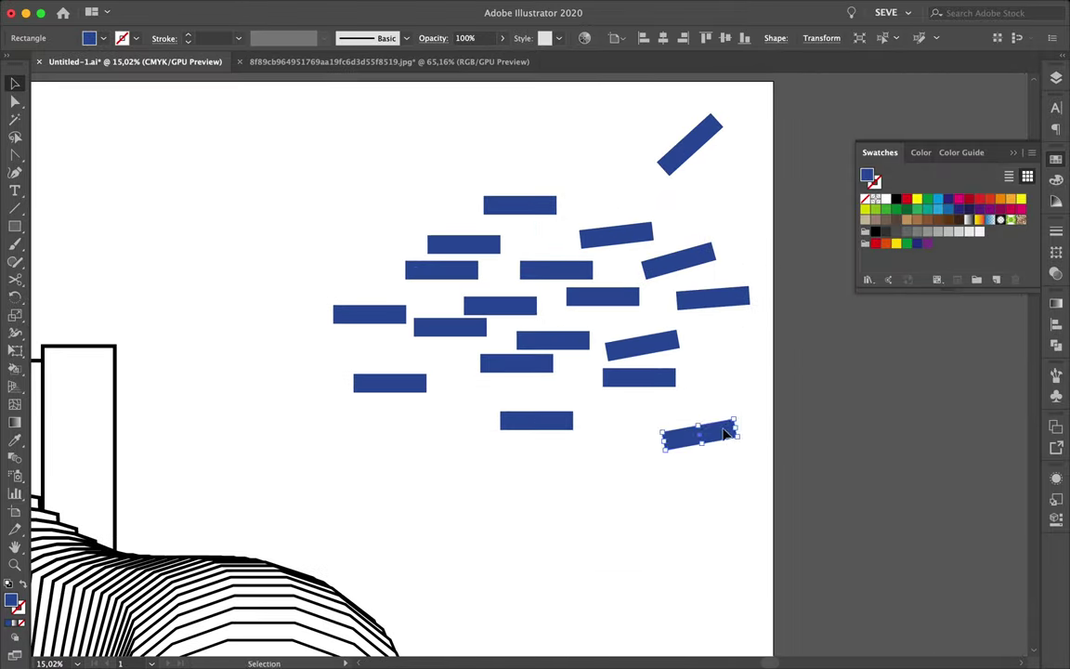
drag(784, 105, 762, 121)
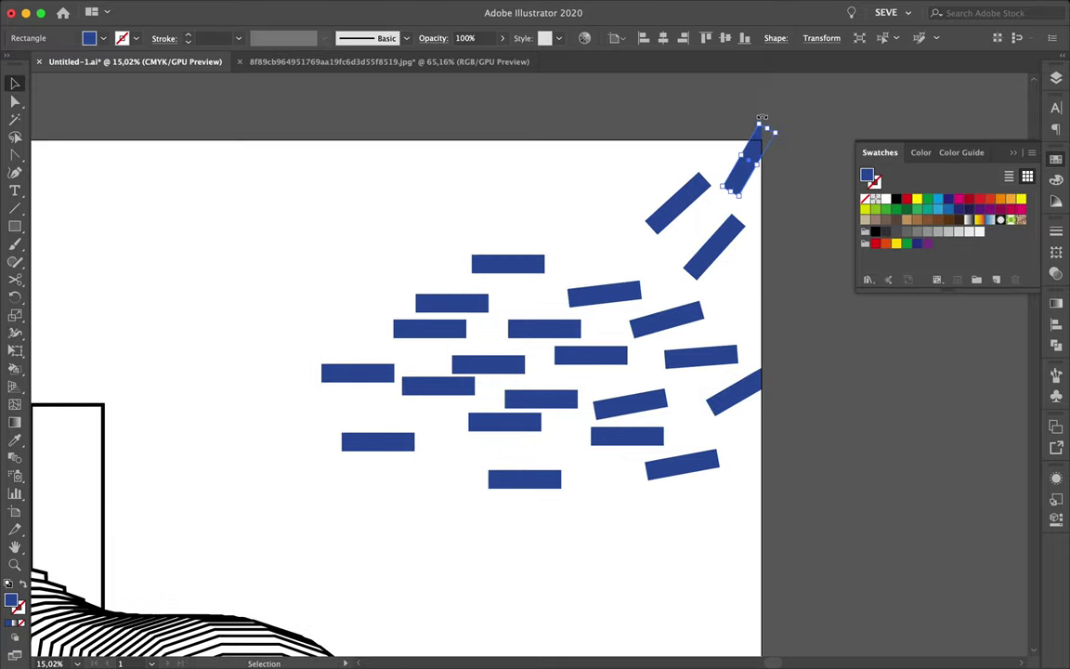
drag(532, 295, 532, 296)
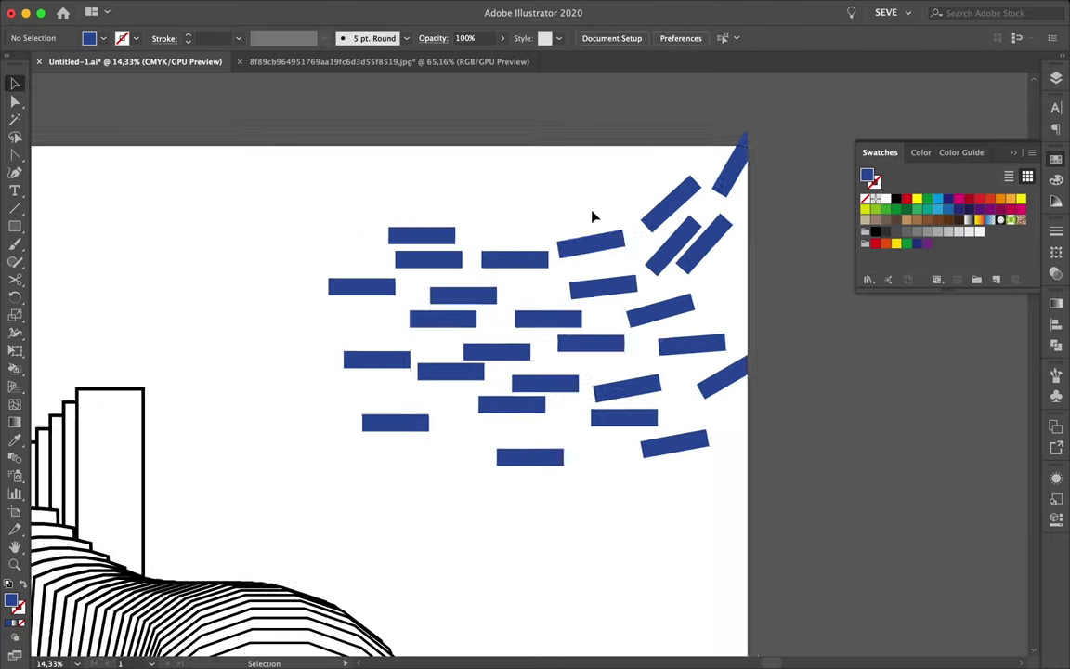
scroll(593, 185, down, 5)
scroll(57, 156, up, 3)
Draw a triangular path with the Pen tool across the middle of the tube
key(p)
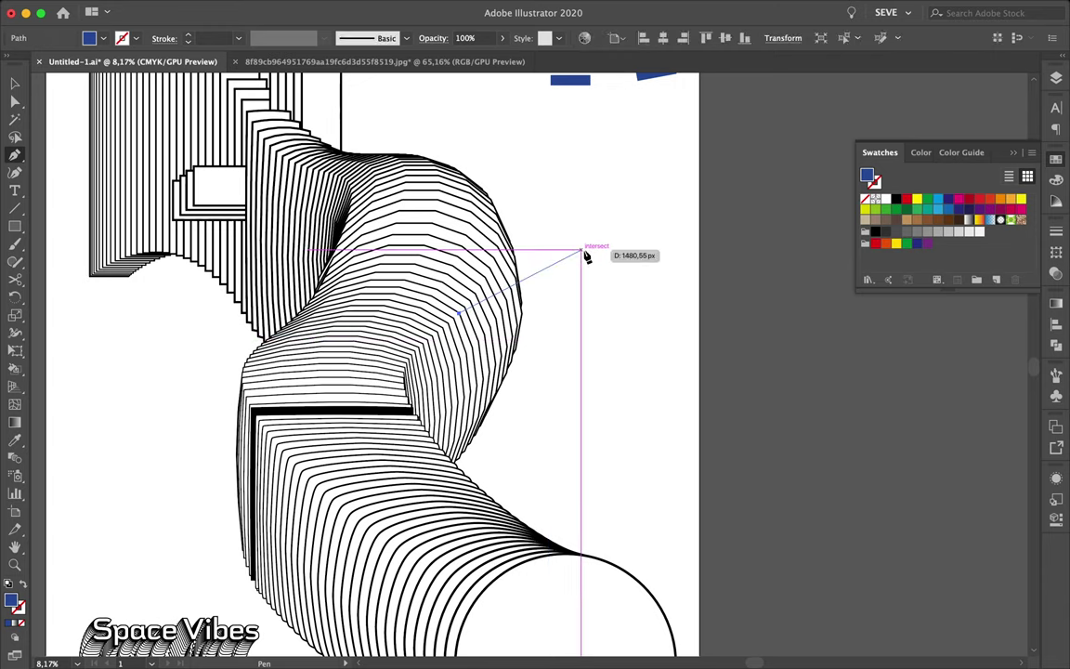
click(550, 235)
click(523, 446)
click(203, 395)
scroll(526, 449, down, 3)
scroll(531, 306, up, 3)
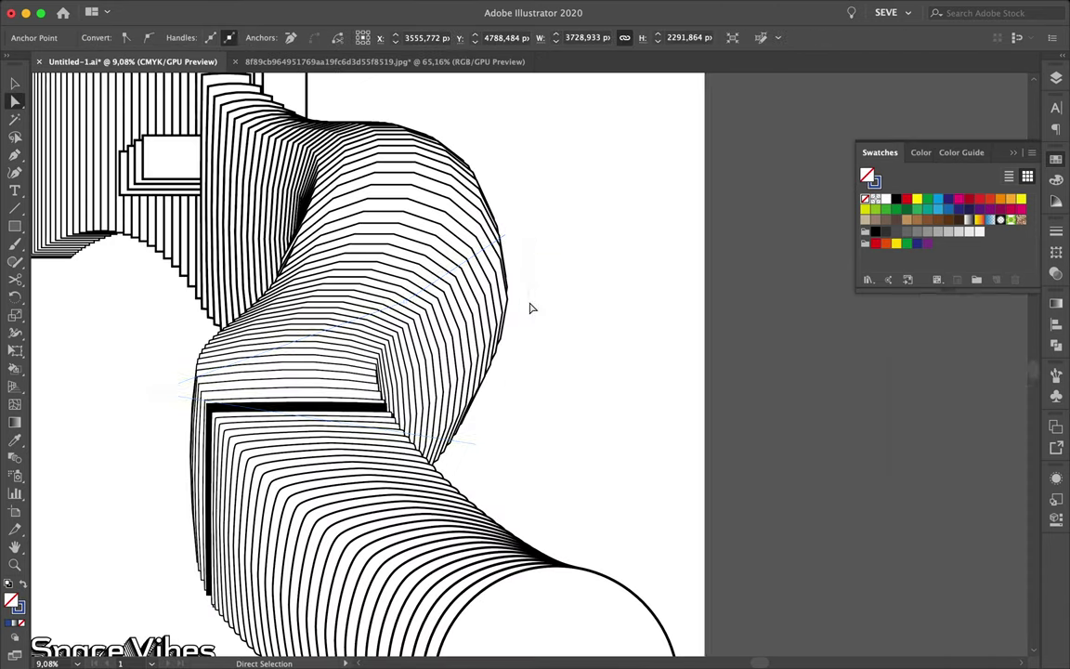
Select the triangle path, check the Character and Layers panels, then deselect it
key(a)
click(1057, 107)
click(1056, 78)
scroll(602, 330, up, 1)
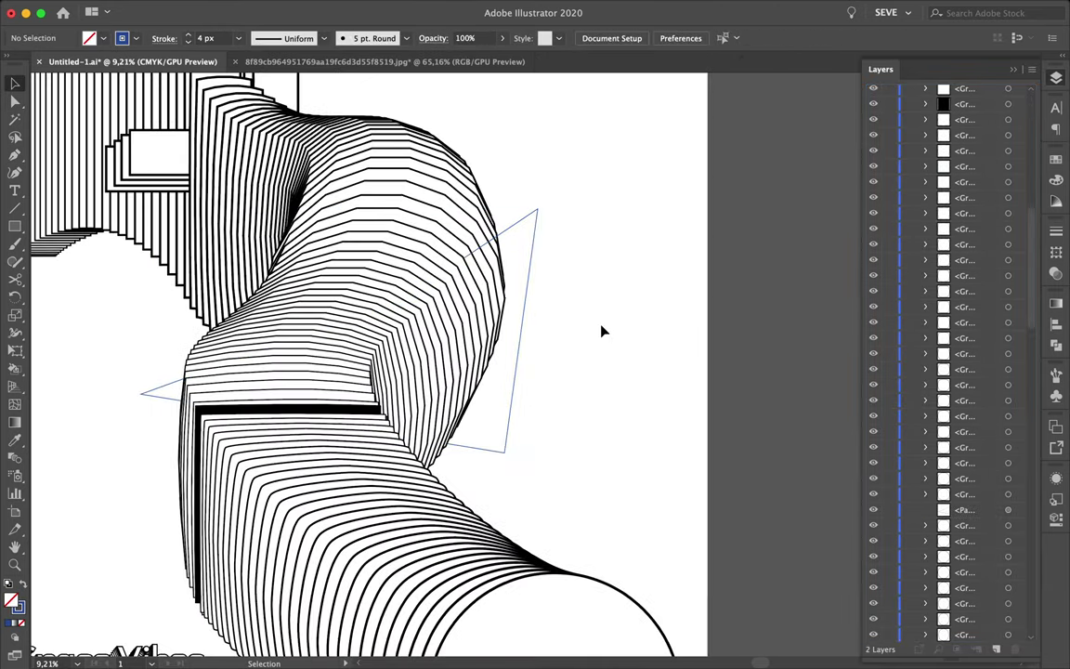
key(v)
click(507, 330)
scroll(268, 339, down, 2)
key(p)
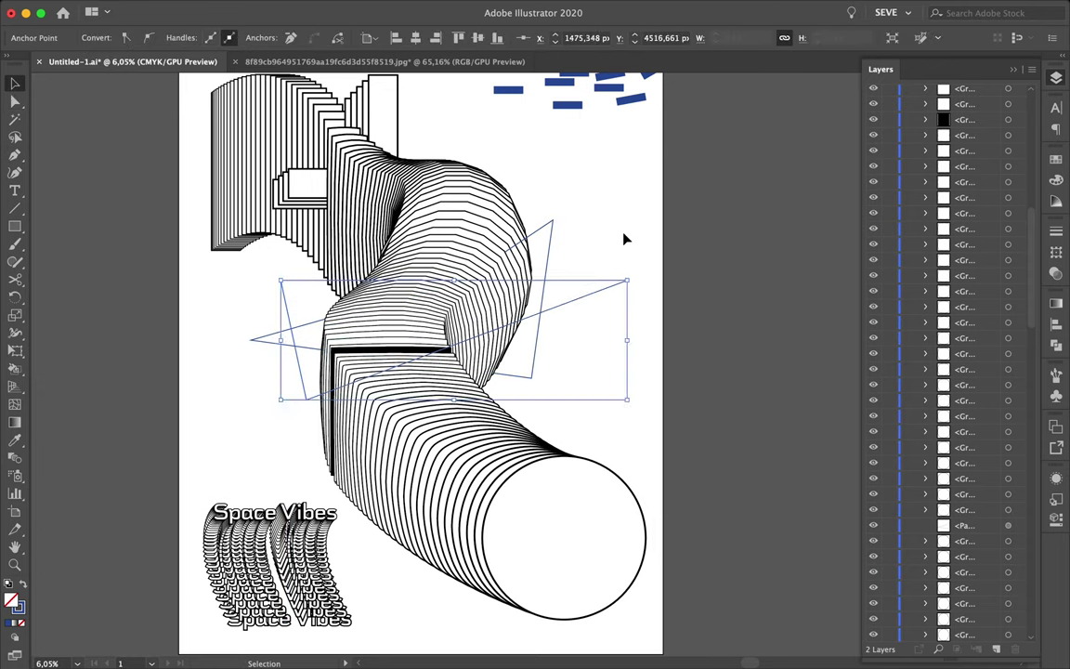
key(v)
scroll(548, 402, up, 2)
click(697, 398)
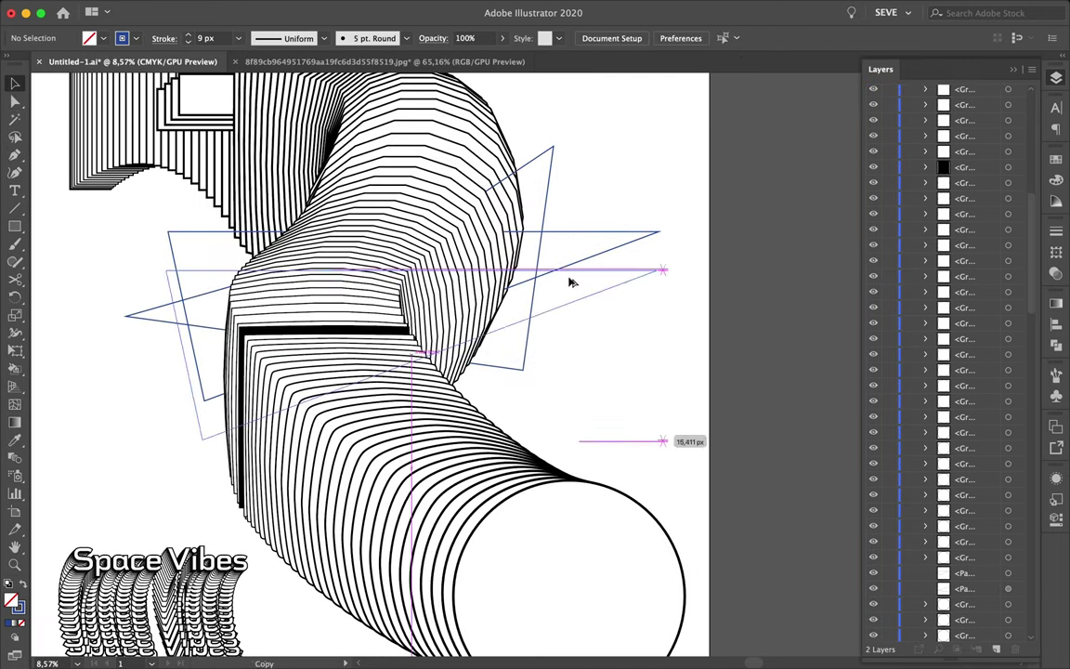
Copy the triangle slightly lower and move the copy's right corner anchor leftward
drag(572, 236, 563, 361)
key(a)
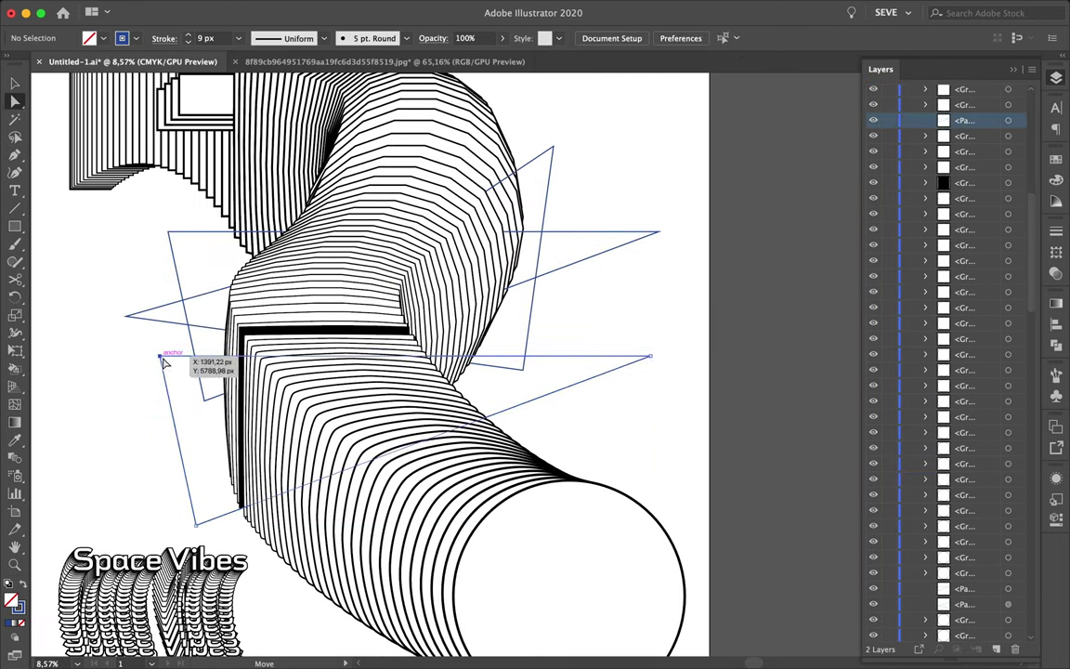
scroll(651, 364, up, 3)
drag(597, 352, 468, 310)
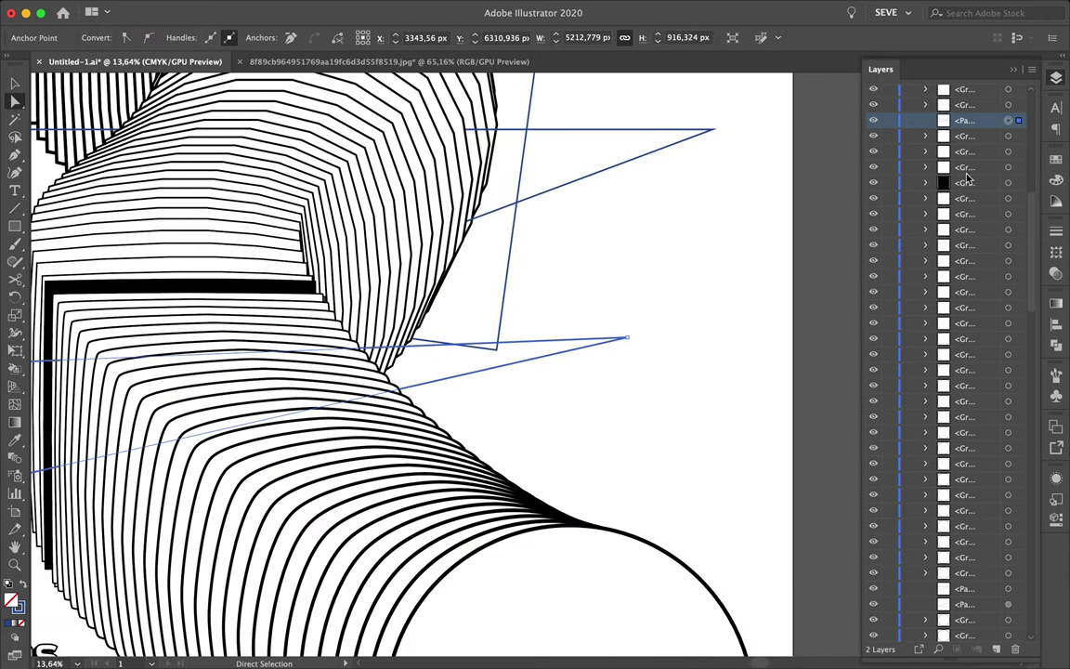
key(shift+super+a)
scroll(578, 293, down, 6)
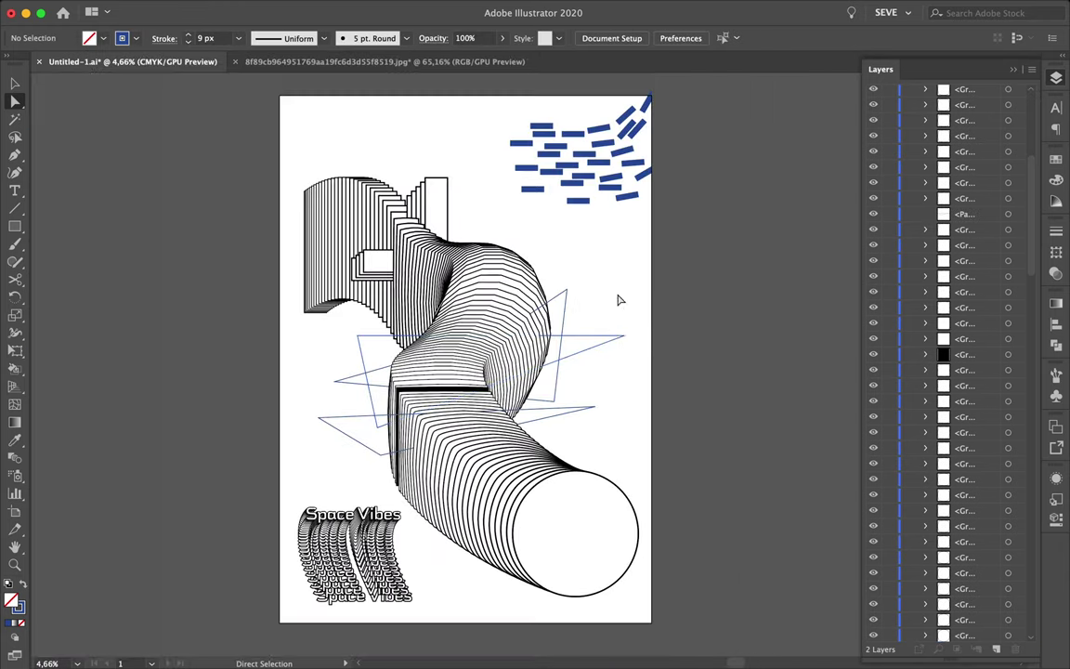
click(605, 438)
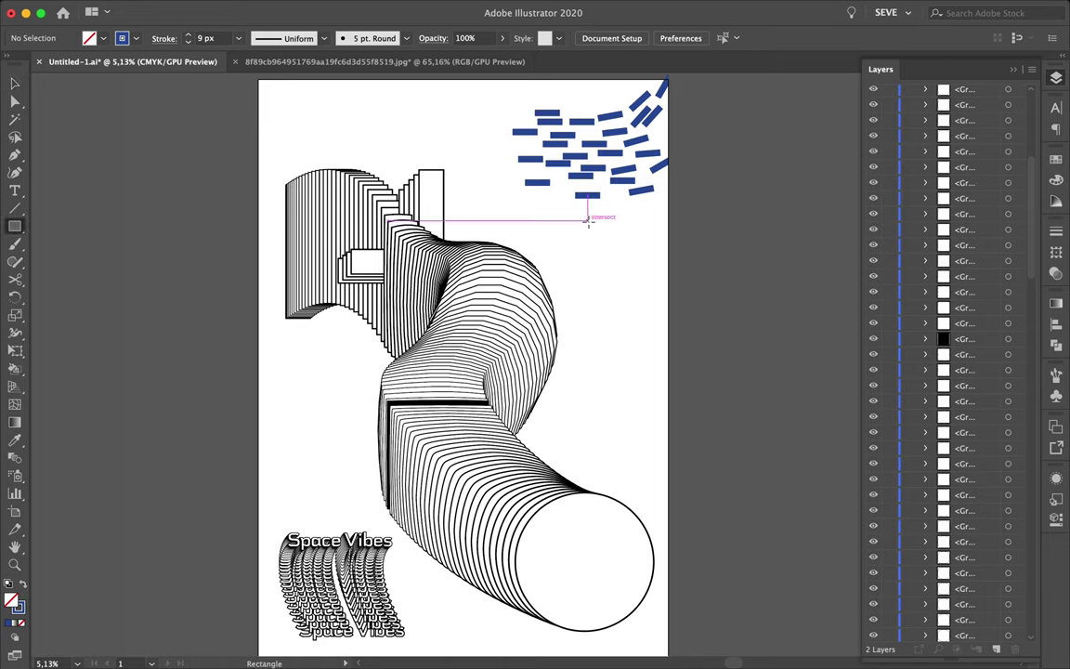
Fill out the top-right blue bar cluster and clear the selection
key(v)
scroll(579, 154, up, 3)
scroll(497, 142, down, 2)
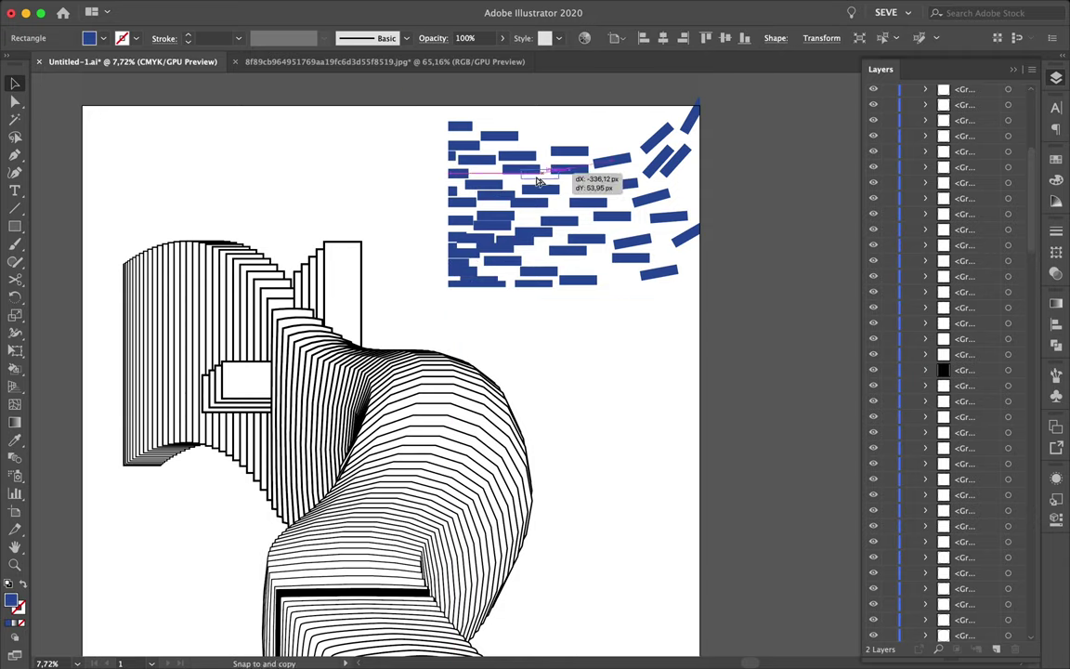
click(681, 170)
scroll(527, 170, down, 3)
scroll(533, 216, down, 2)
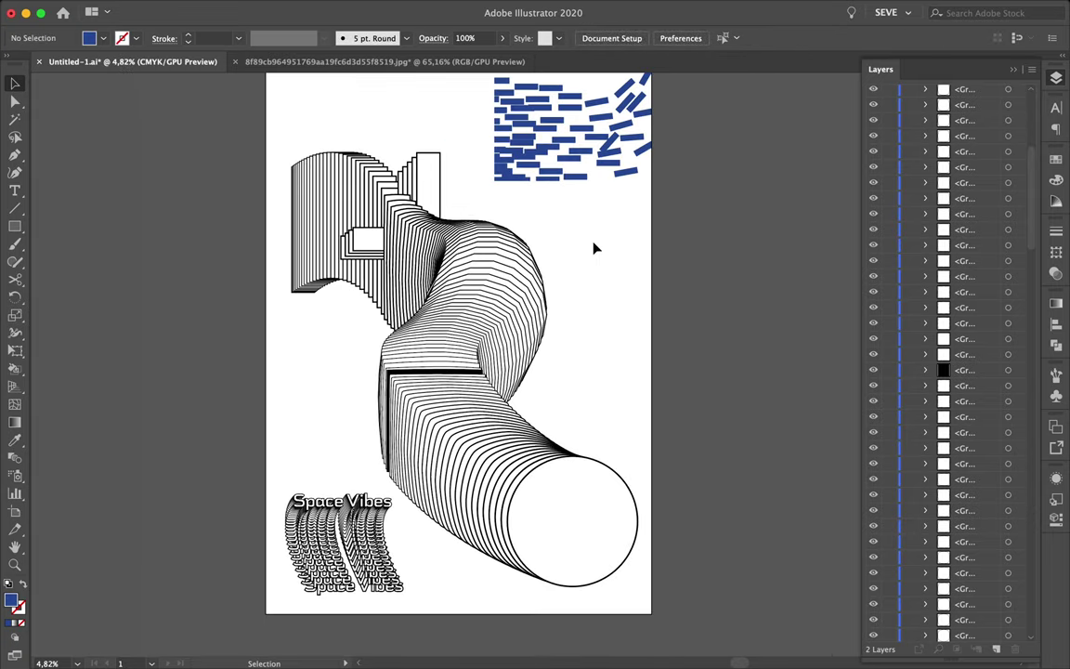
Add tall thin blue rectangle stripes right of the tube and select the whole set
key(m)
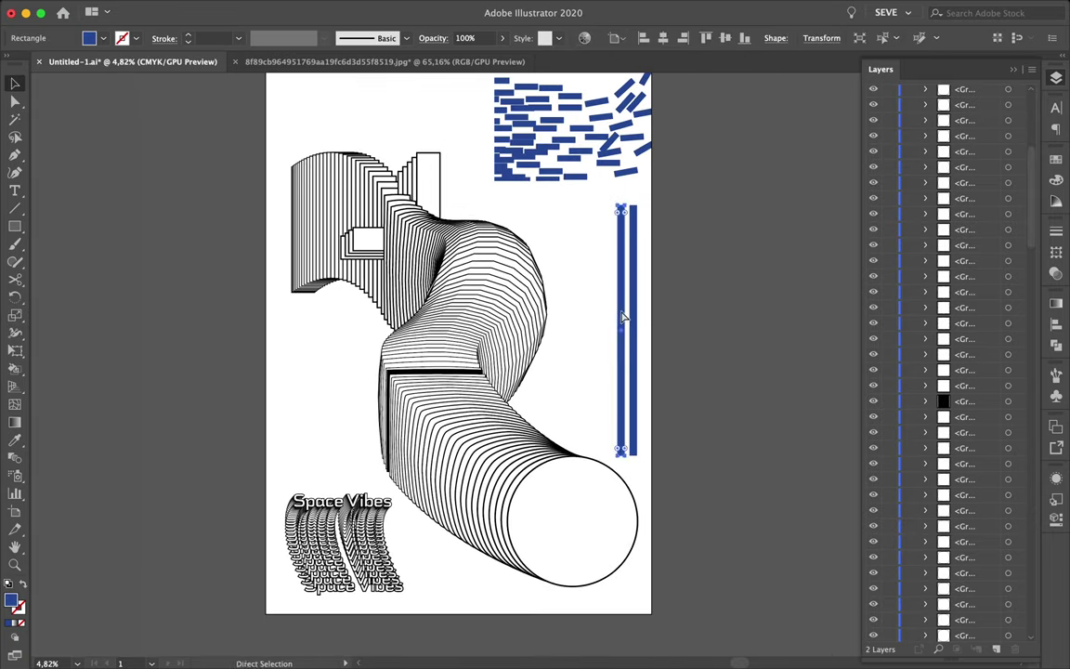
click(661, 325)
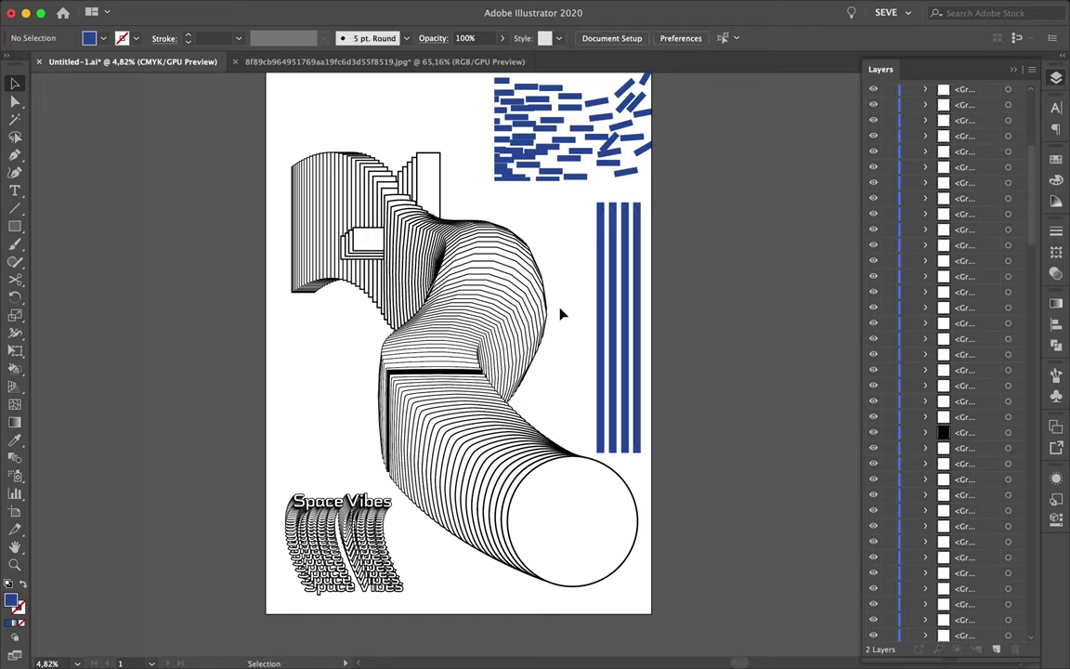
scroll(313, 335, up, 1)
click(577, 230)
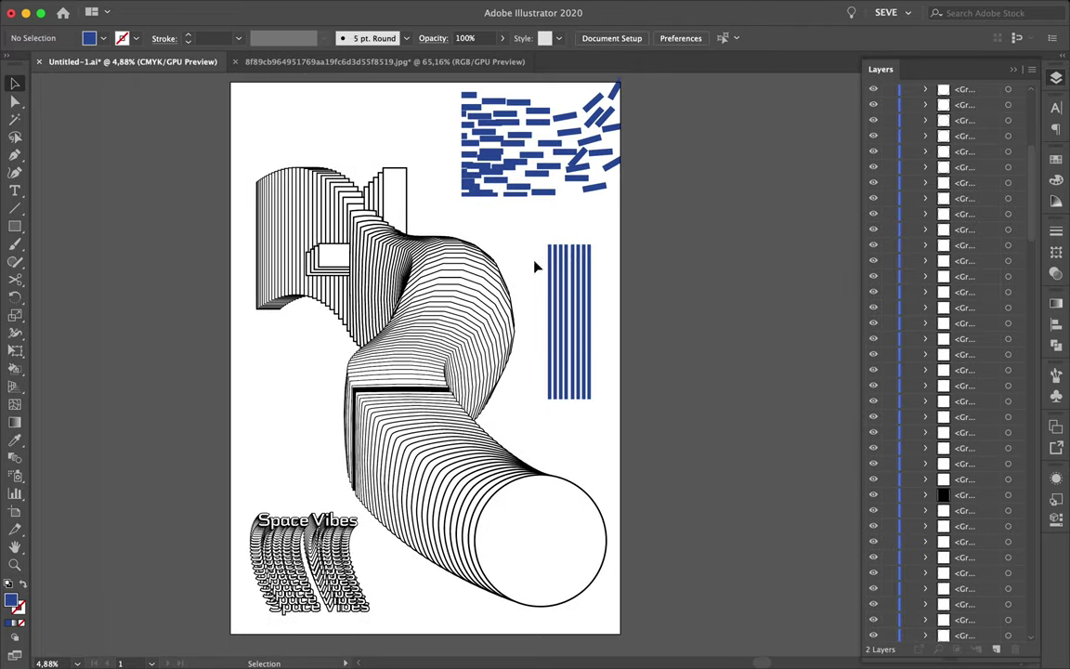
Copy the blue stripes down onto the tube's lower right, sending them back a level
mouse_move(611, 206)
mouse_down()
mouse_move(648, 442)
mouse_move(585, 478)
mouse_up()
key(ctrl+[)
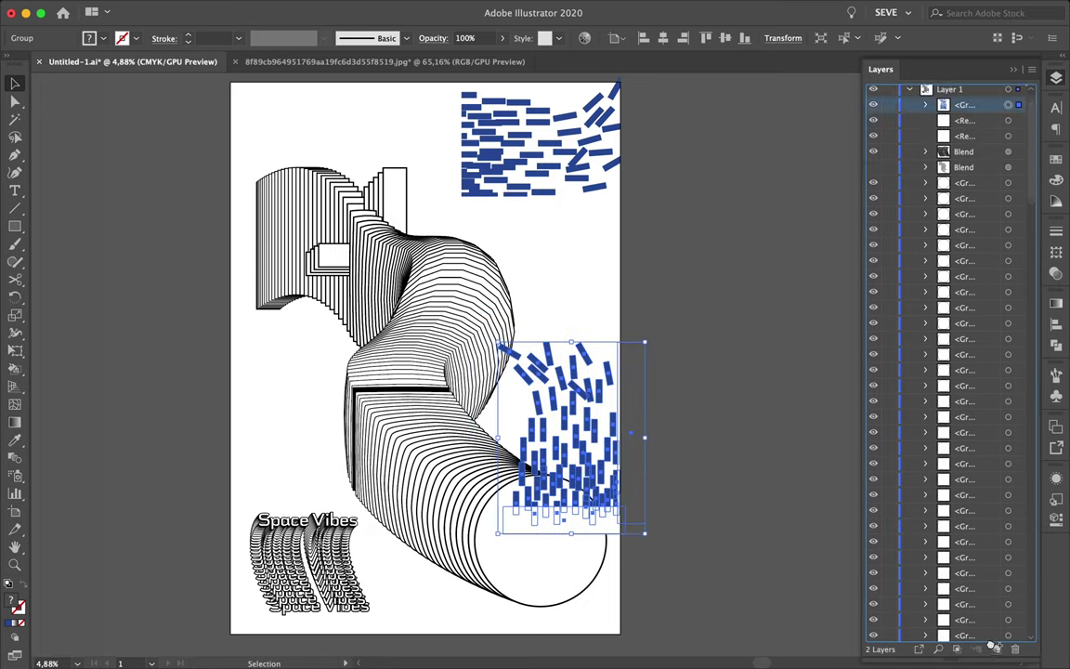
right_click(574, 419)
key(Escape)
drag(593, 437, 595, 563)
right_click(595, 562)
key(Escape)
key(ctrl+z)
key(ctrl+z)
Paste a binary digit line mid-page as area text and shift the block left
key(t)
click(597, 382)
key(ctrl+v)
drag(464, 336, 625, 371)
double_click(610, 375)
drag(423, 407, 584, 406)
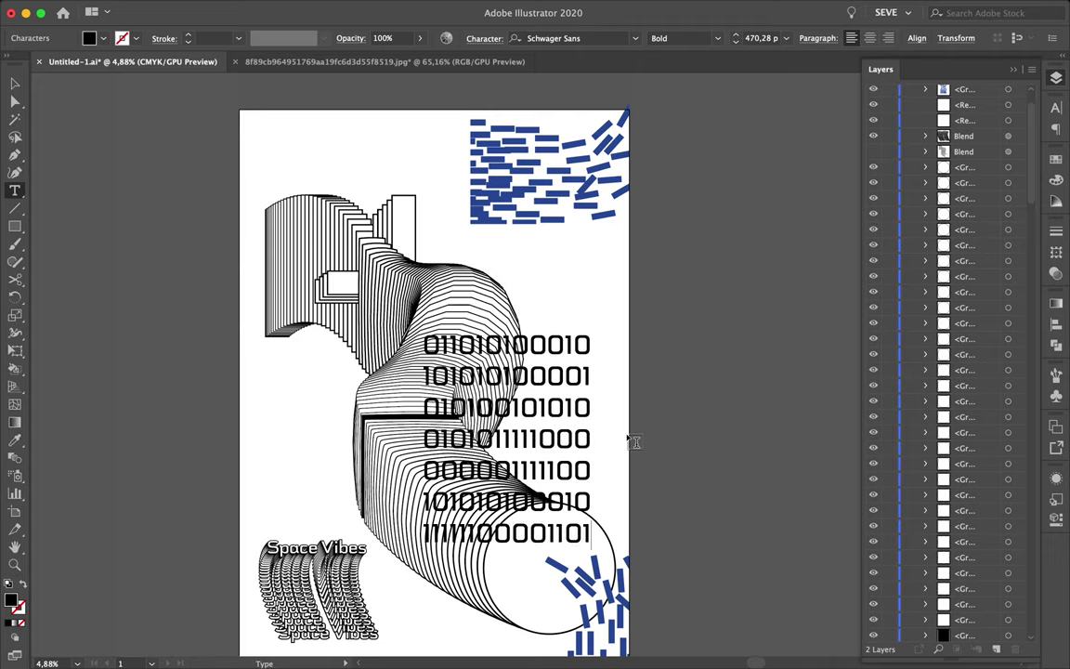
Move the binary block up beside the tube and draw a page-sized rectangle
drag(506, 437, 523, 334)
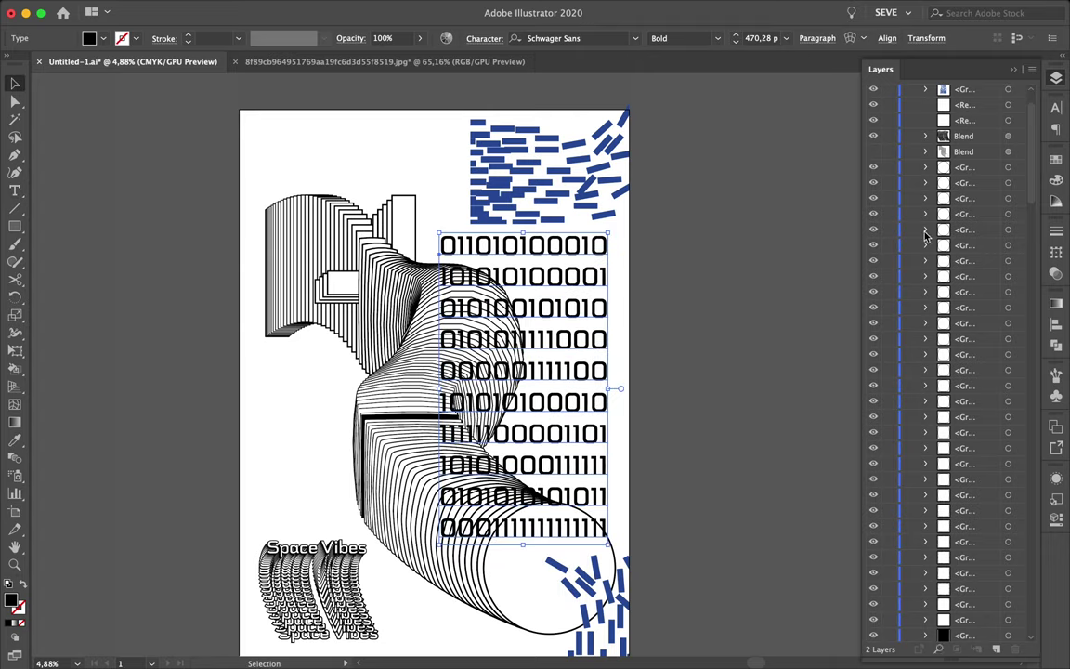
key(ctrl+t)
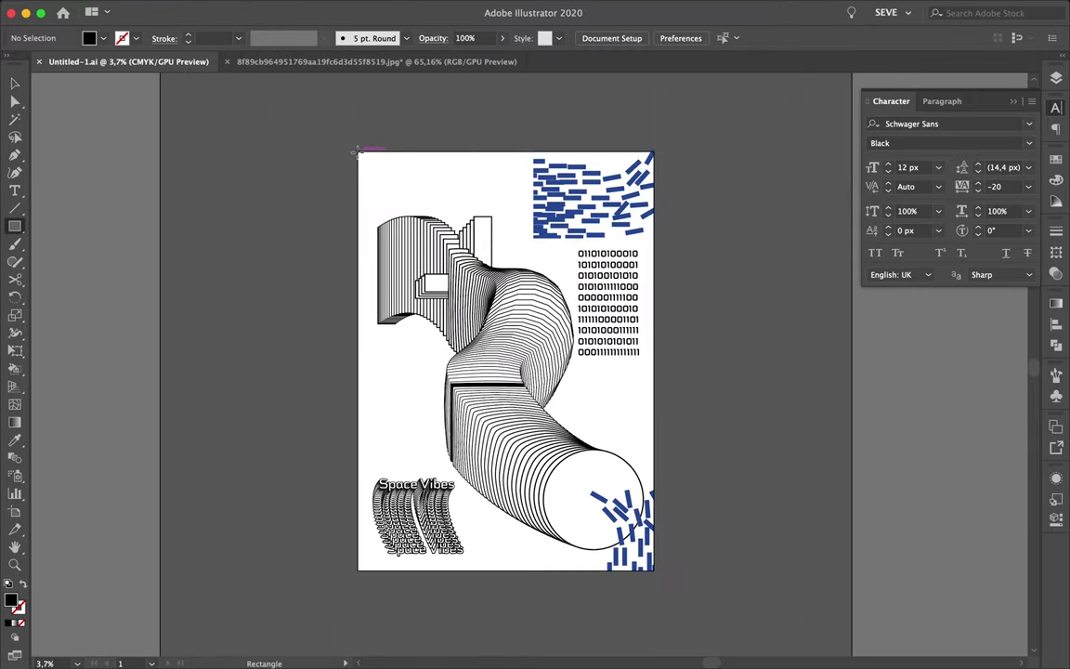
drag(357, 151, 655, 569)
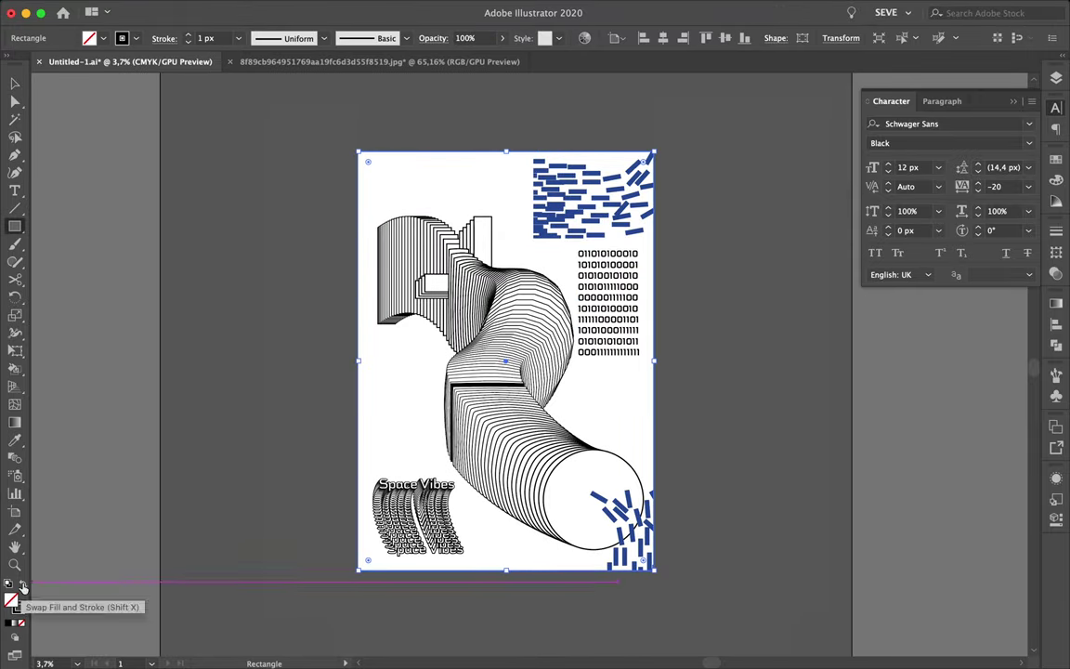
Open Split Into Grid for the page rectangle with gutter 16, Add Guides and Preview
click(184, 7)
click(395, 485)
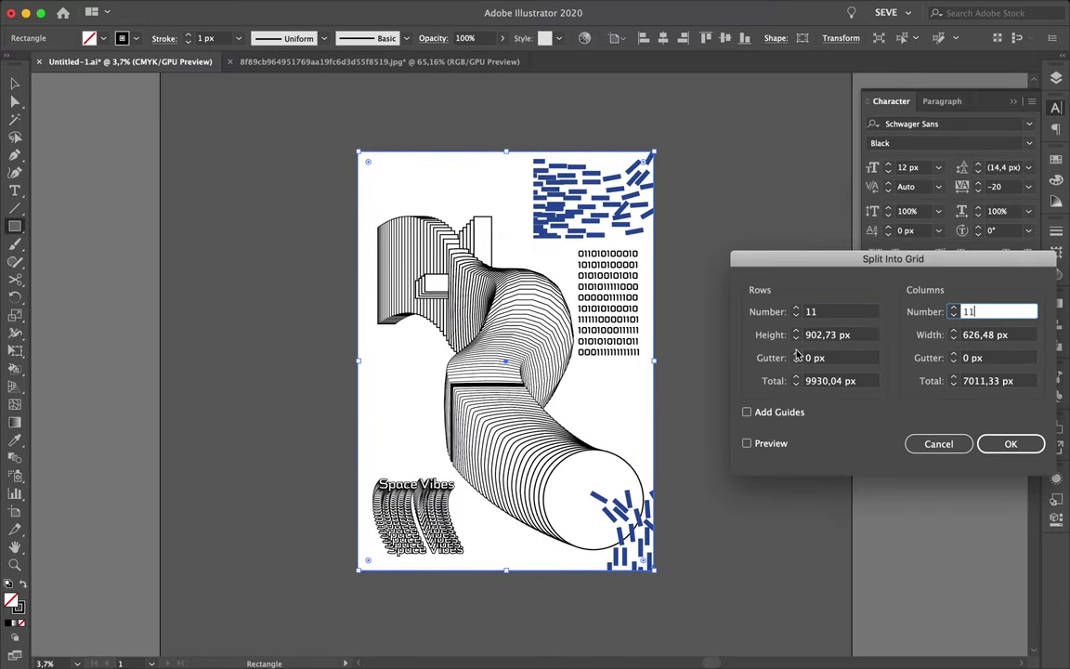
click(818, 358)
text(16)
click(748, 412)
click(747, 443)
text(24)
Set 21 rows and 21 columns and apply the grid split
click(834, 314)
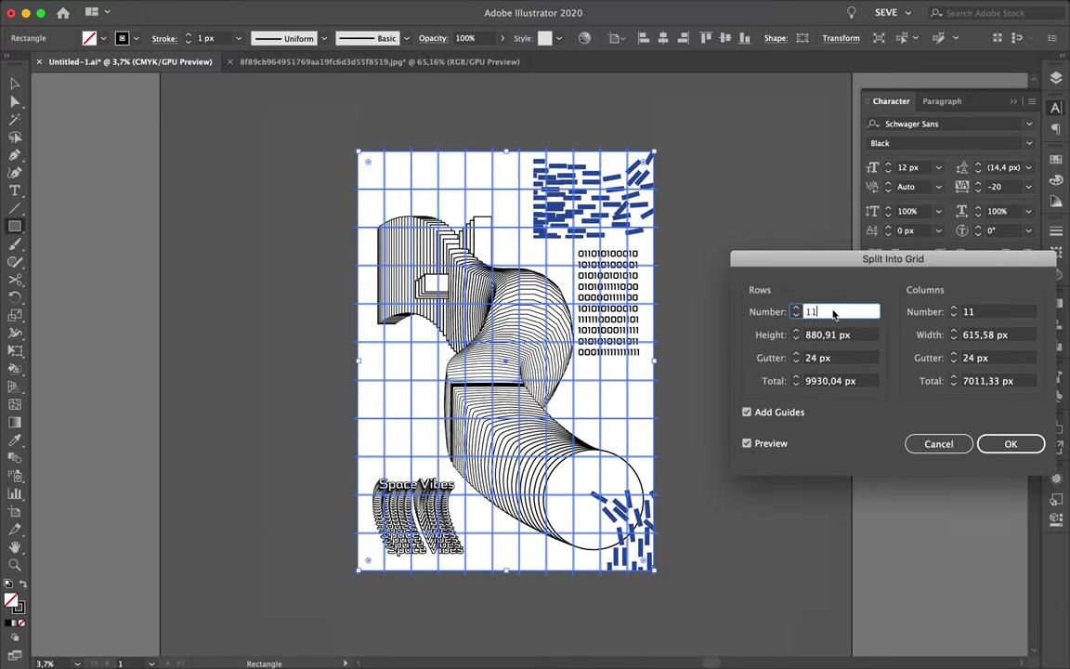
click(813, 312)
text(21)
click(985, 312)
text(21)
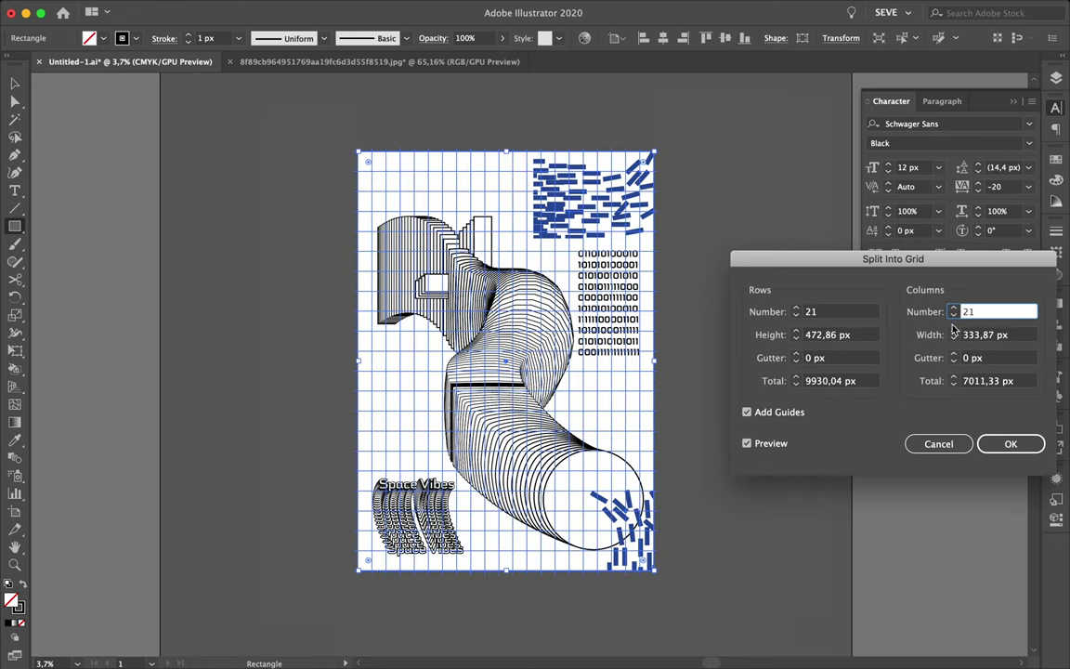
text(10)
key(Tab)
click(1011, 444)
Create a new layer for the grid and paste the page rectangle in front on it
key(v)
scroll(430, 210, up, 2)
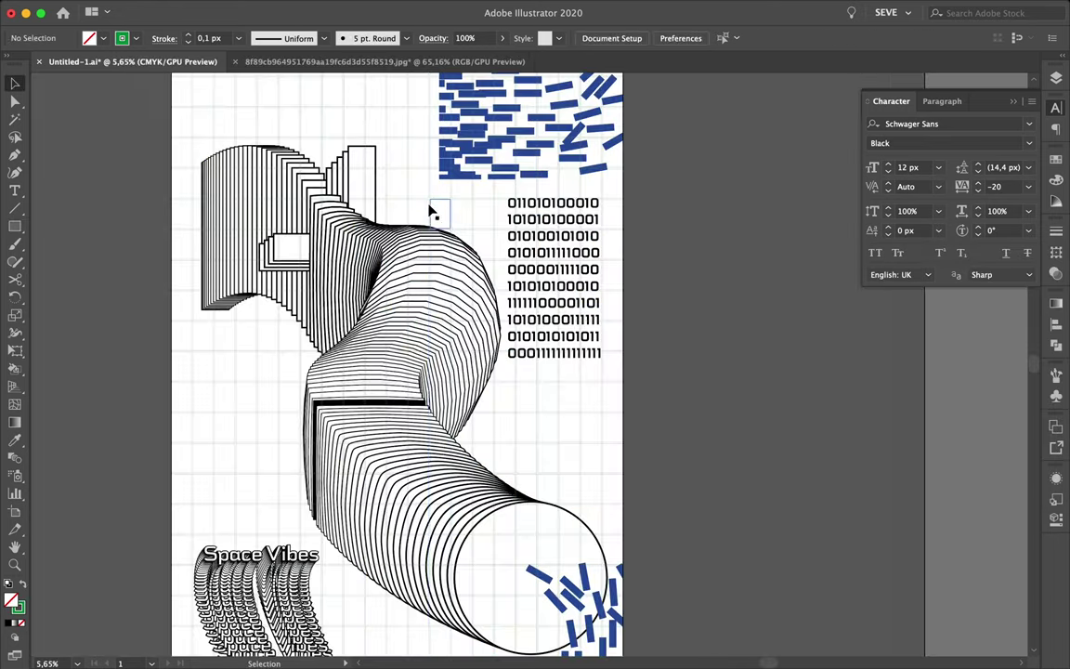
click(469, 295)
click(502, 238)
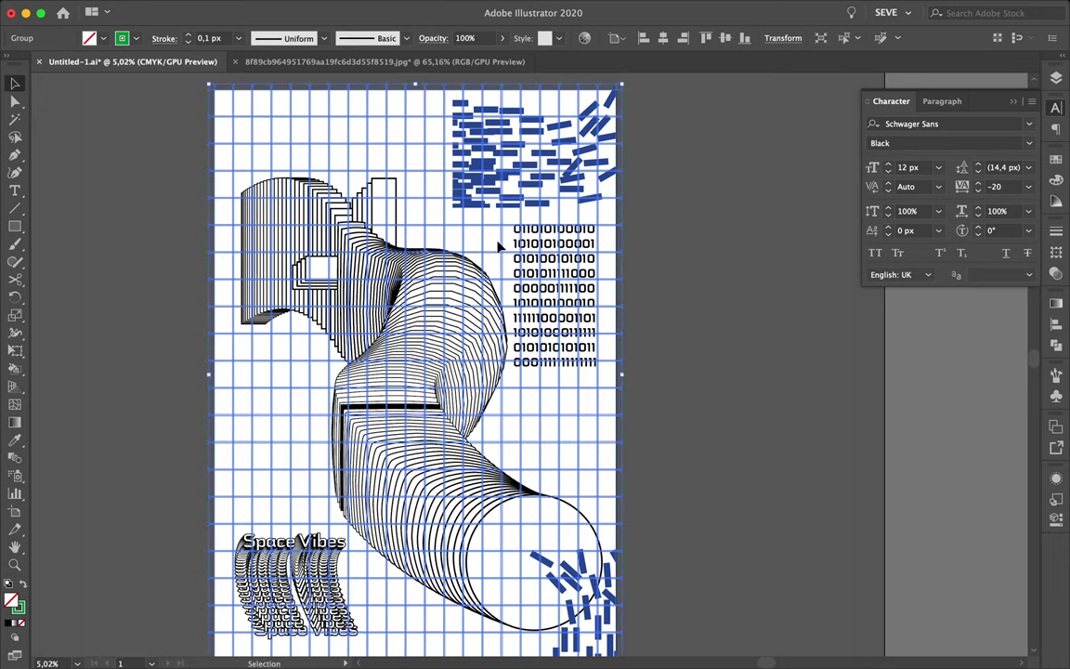
key(F7)
click(996, 654)
key(ctrl+f)
Split the pasted rectangle into the guide grid and lock the grid layer
click(188, 9)
click(442, 494)
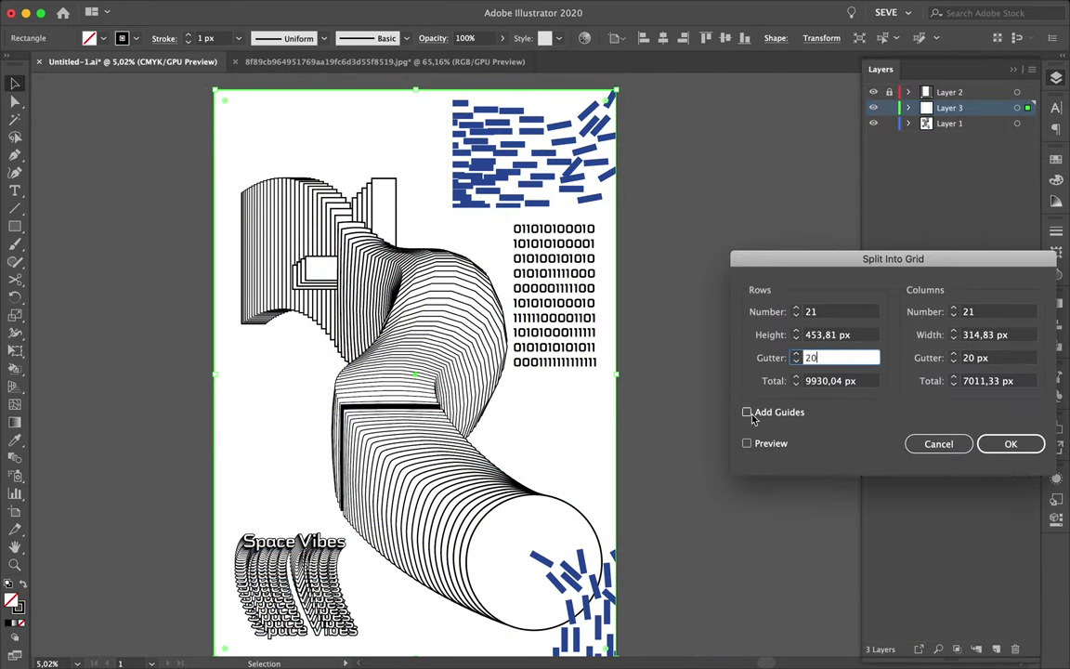
key(Return)
click(890, 108)
scroll(263, 275, down, 1)
click(263, 275)
scroll(251, 276, up, 3)
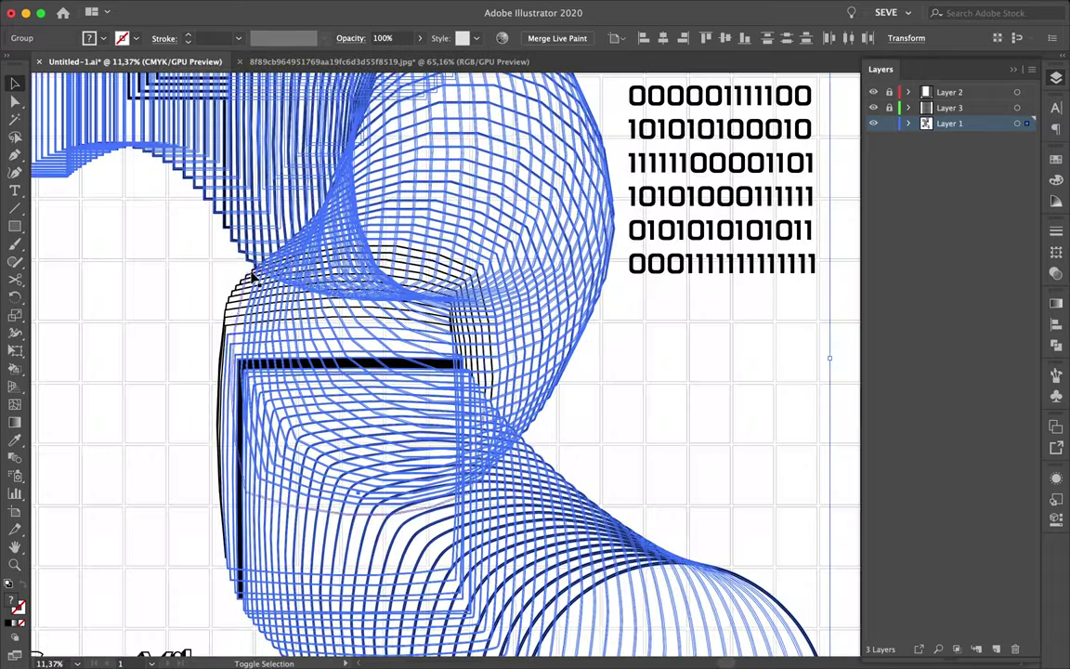
Move the tube group higher and shrink the binary text box
scroll(253, 276, up, 2)
scroll(424, 526, down, 5)
scroll(337, 176, up, 3)
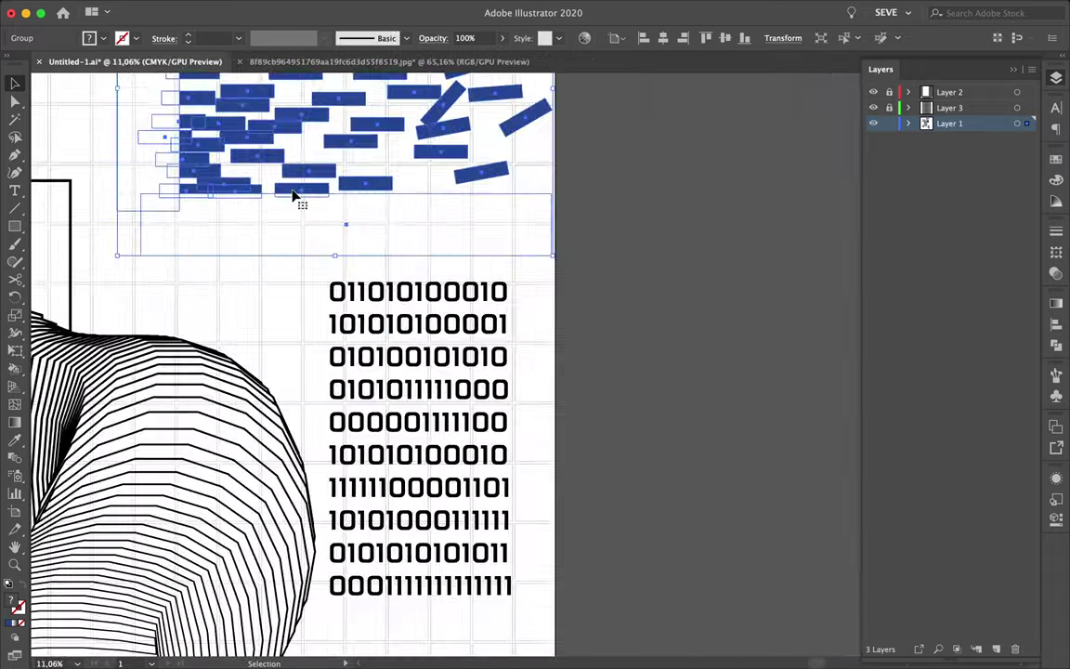
scroll(320, 509, down, 4)
drag(401, 388, 395, 353)
scroll(395, 353, up, 3)
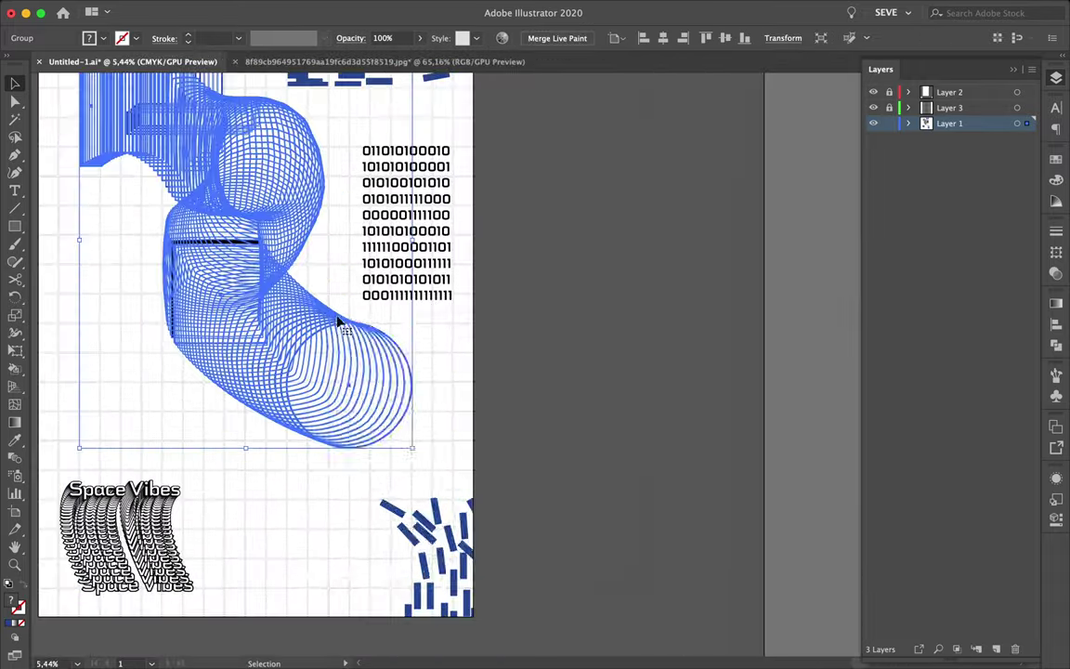
scroll(514, 377, down, 3)
mouse_move(444, 304)
mouse_down()
mouse_move(465, 291)
mouse_move(435, 238)
mouse_up()
Set the binary text's tracking to 240 in the Character panel
scroll(521, 260, up, 2)
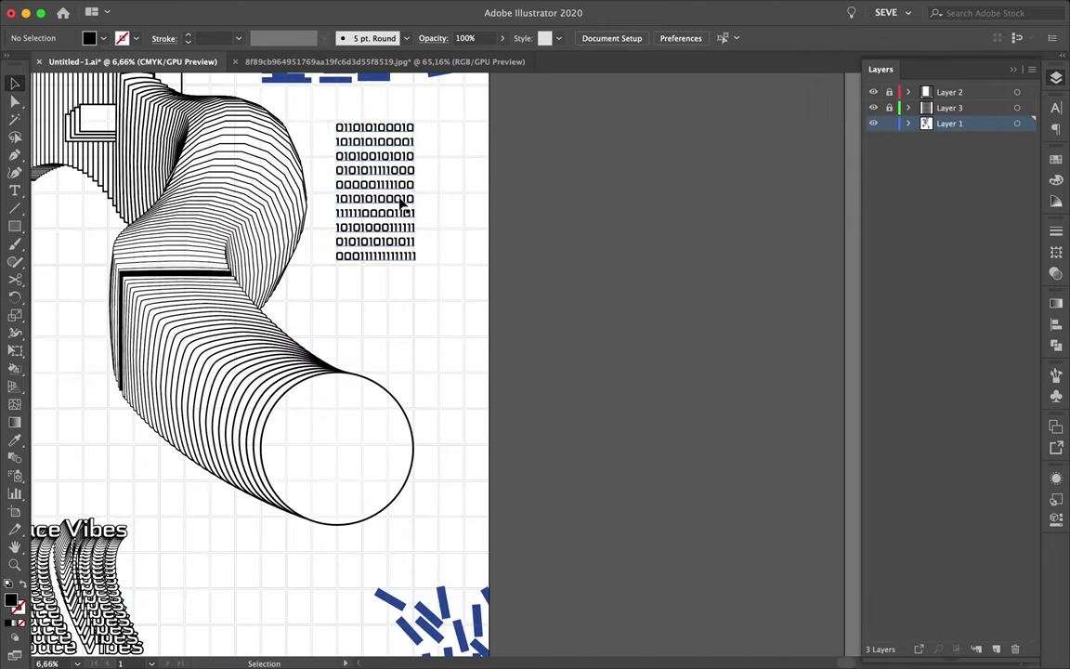
key(super+t)
text(240)
key(Return)
double_click(415, 220)
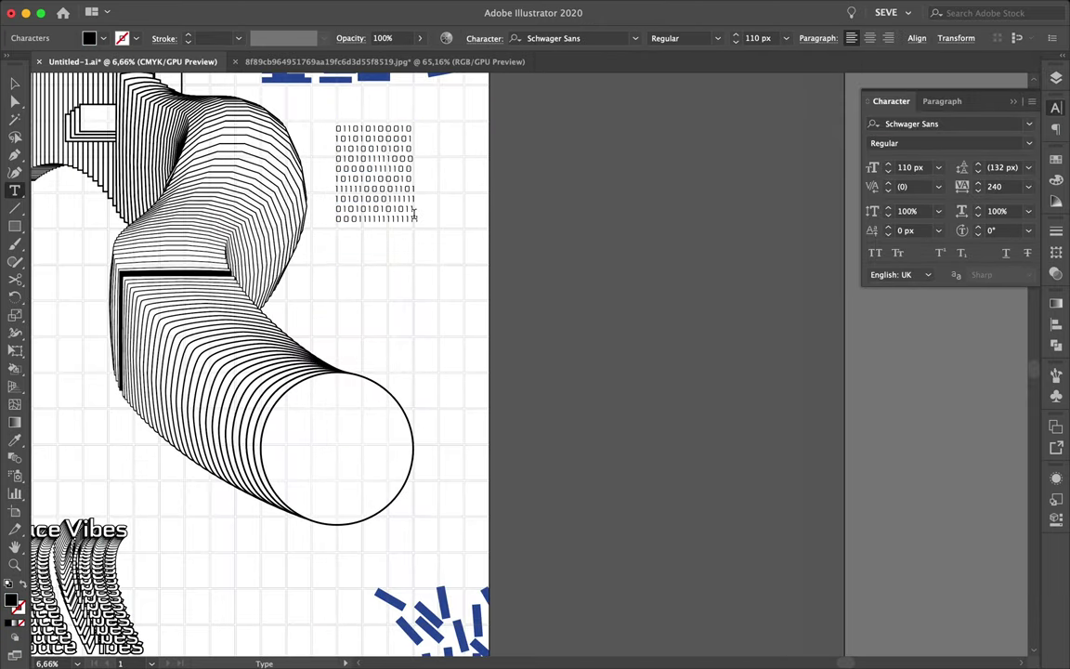
Place the blue dash group in the top-right corner and lock Layer 2
click(942, 100)
key(super+0)
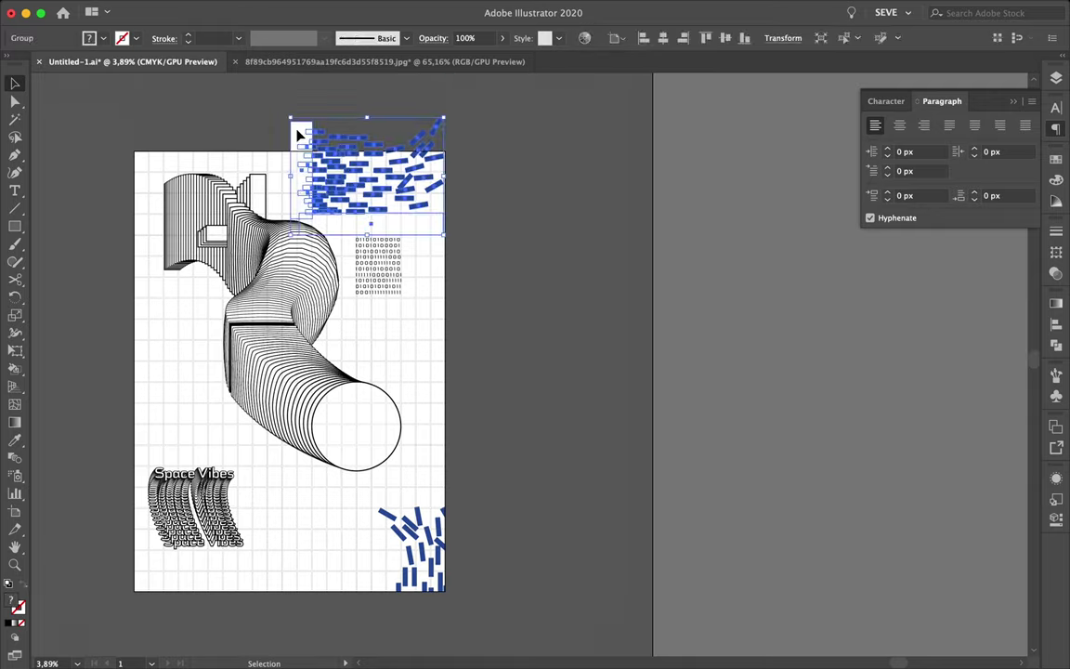
click(1057, 77)
drag(456, 144, 455, 144)
click(889, 92)
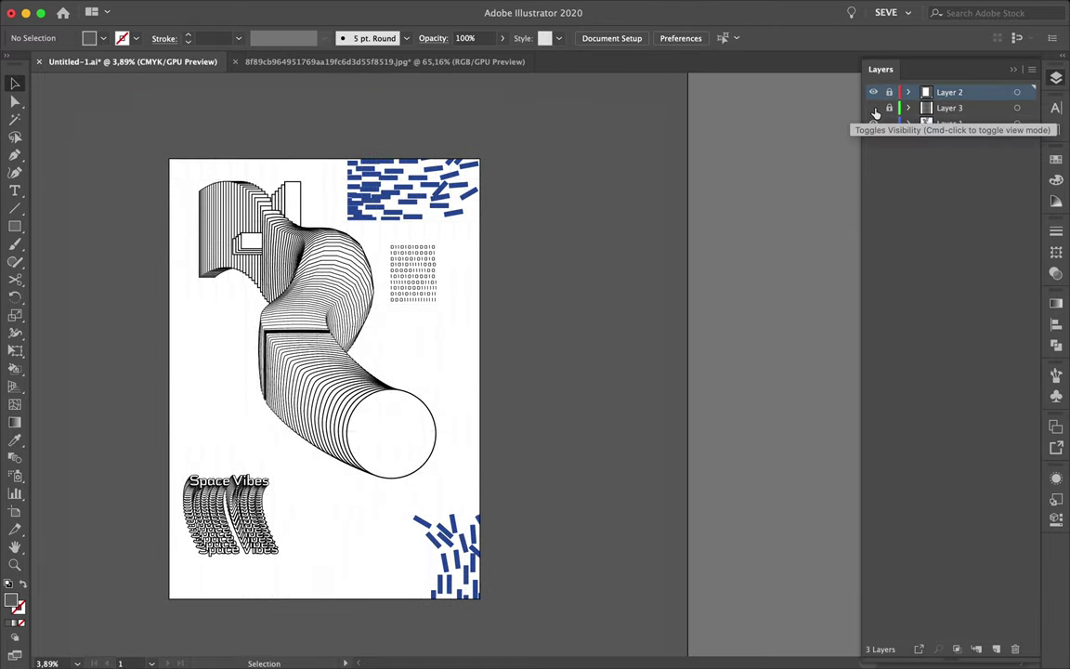
Isolate the tube group and shift one ring up and to the right
key(v)
scroll(371, 465, up, 2)
click(362, 567)
double_click(469, 476)
drag(469, 476, 641, 330)
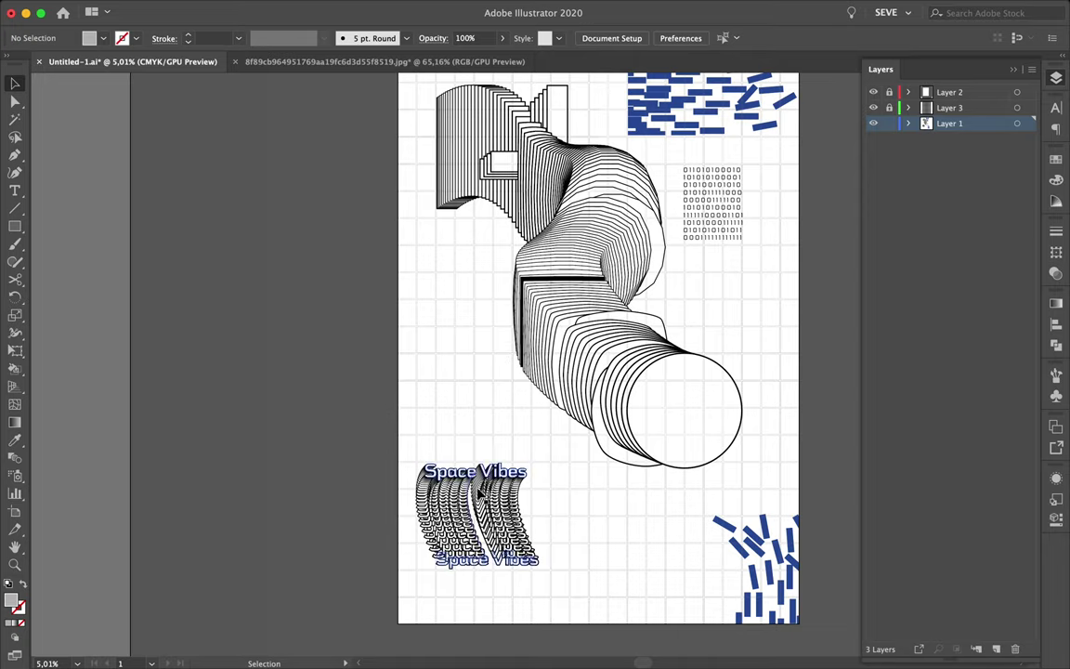
Nudge the top blue dash group to the right
scroll(478, 493, down, 2)
drag(641, 177, 707, 153)
scroll(683, 158, up, 3)
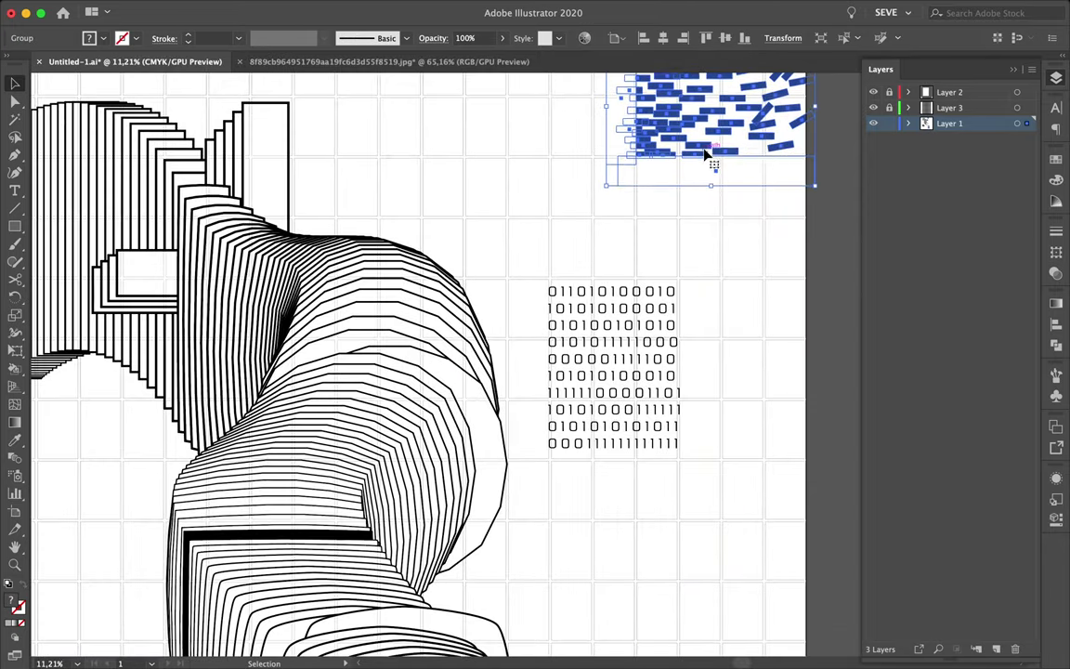
scroll(707, 153, down, 4)
Add a second binary text block beside the tube with 230 letter spacing
click(677, 275)
click(641, 271)
double_click(641, 272)
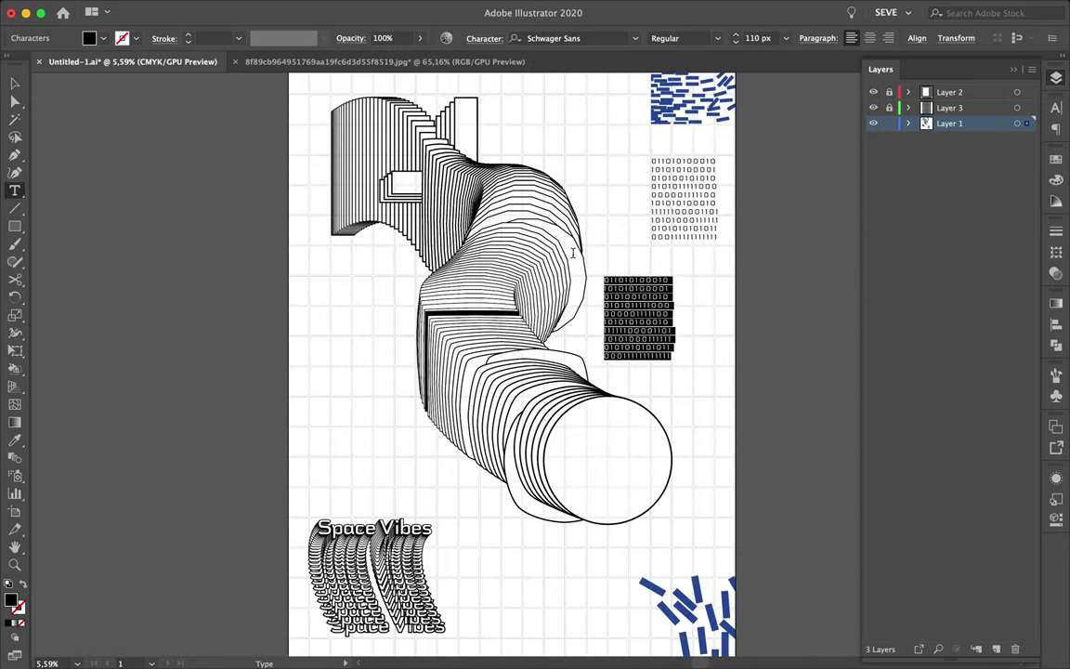
key(super+t)
click(978, 190)
Set the font style to Black and scale the tube artwork down
click(1022, 143)
click(908, 321)
scroll(716, 317, down, 2)
click(704, 418)
drag(452, 217, 482, 258)
scroll(739, 424, up, 2)
Add Layer 4 and break the ZERO INFORMATION headline onto two lines after ZERO
click(241, 272)
click(1057, 77)
text(ZERO INFORMA)
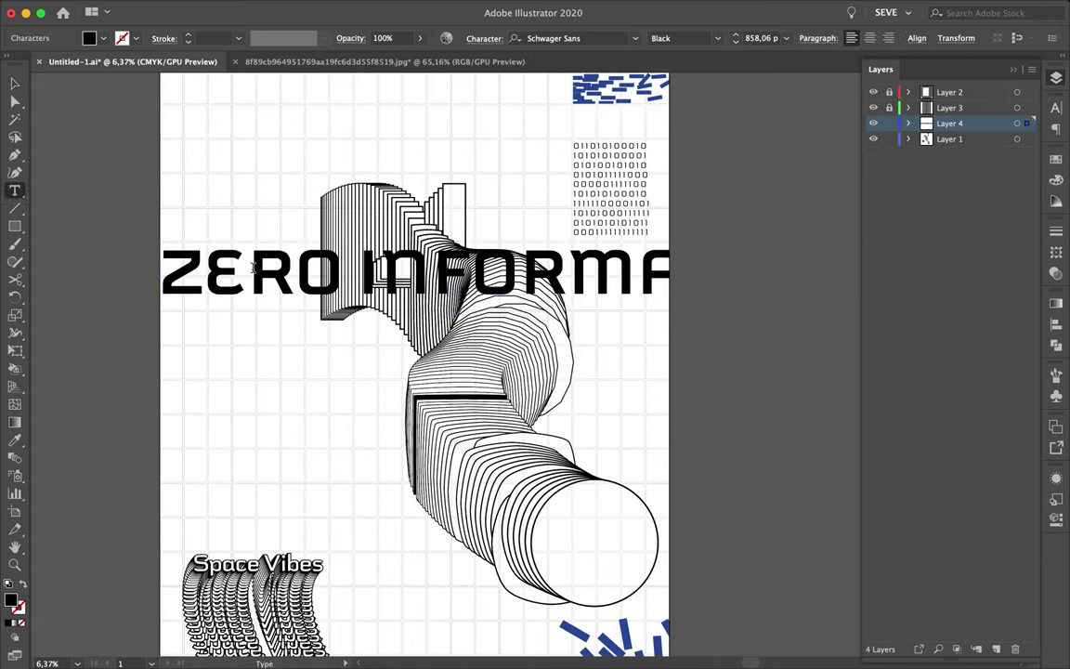
key(Return)
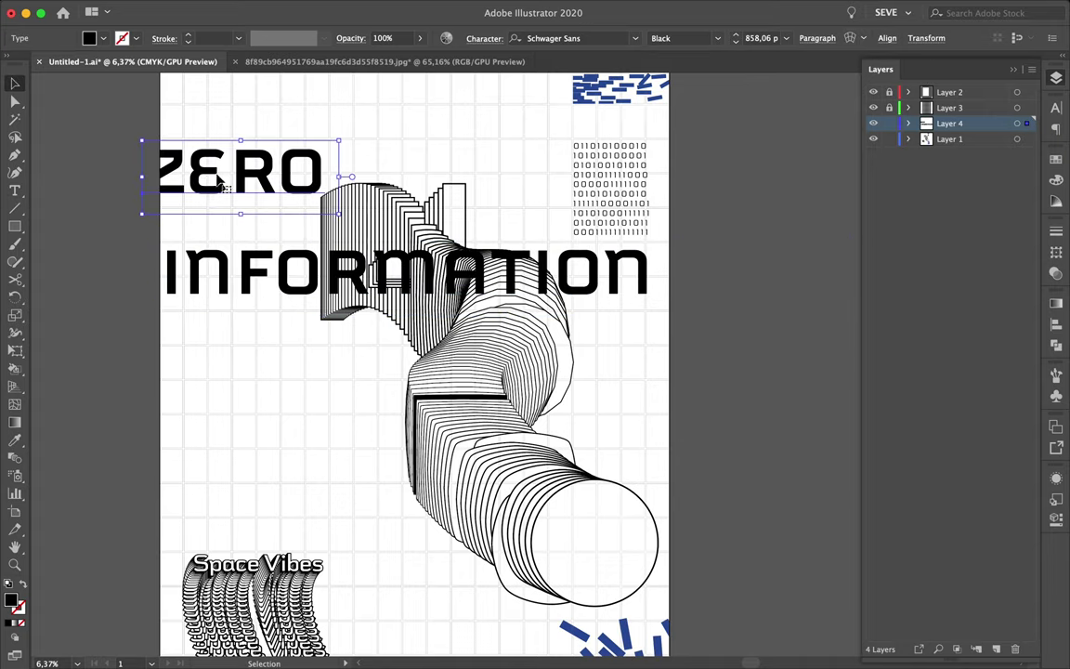
scroll(223, 186, up, 1)
key(Escape)
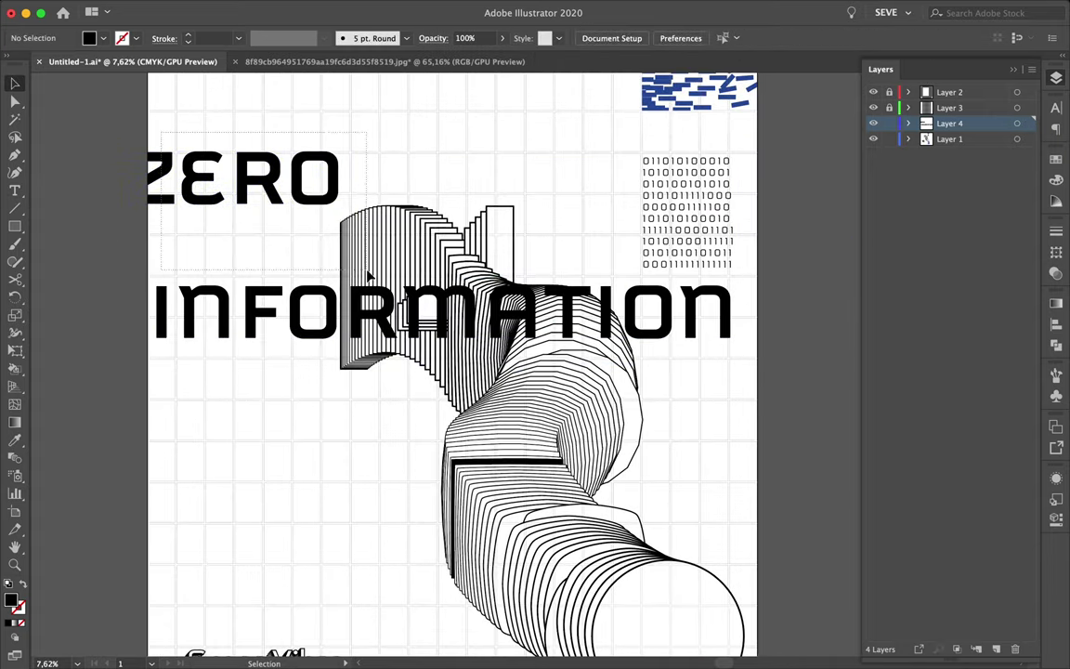
Place ZERO above INFORMATION and pull its RO letters to the right
click(105, 148)
scroll(105, 149, up, 5)
scroll(105, 148, down, 3)
scroll(301, 292, down, 2)
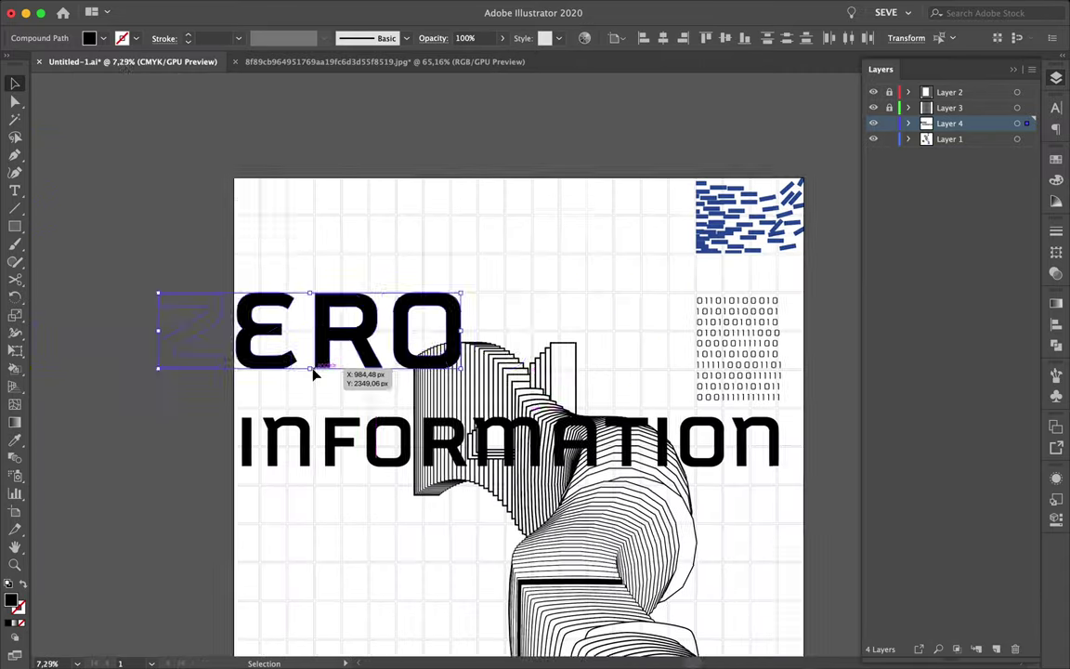
drag(313, 370, 273, 294)
drag(351, 279, 430, 279)
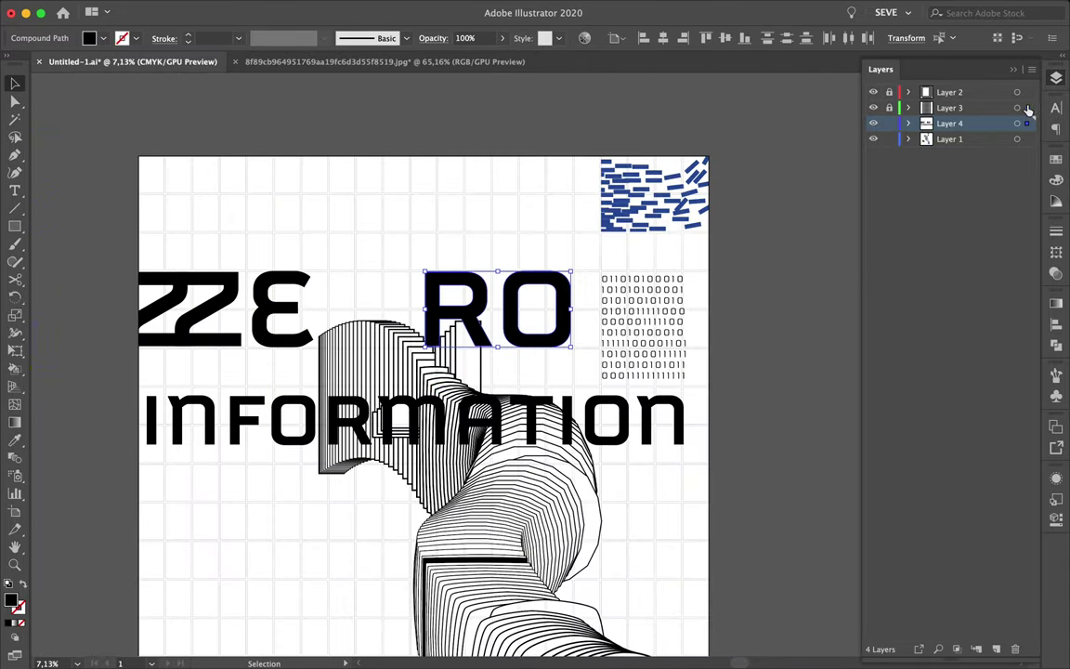
Select the INFORMATION letters and shift that line right and down
right_click(535, 292)
click(499, 314)
scroll(632, 291, down, 2)
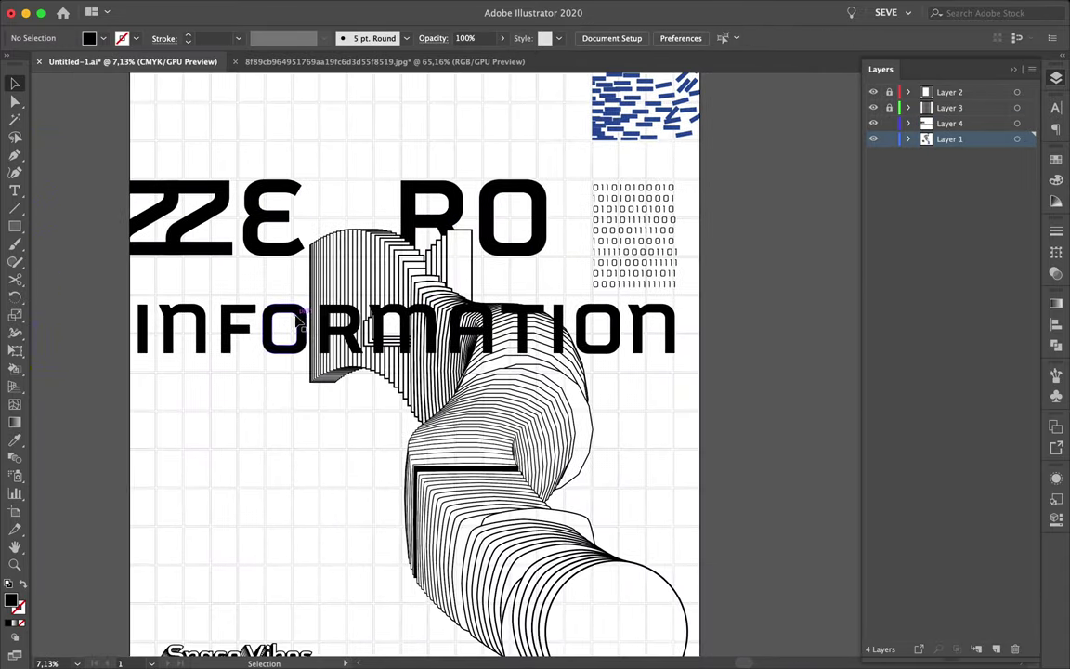
click(461, 377)
scroll(616, 227, up, 5)
scroll(555, 244, up, 1)
scroll(554, 243, down, 5)
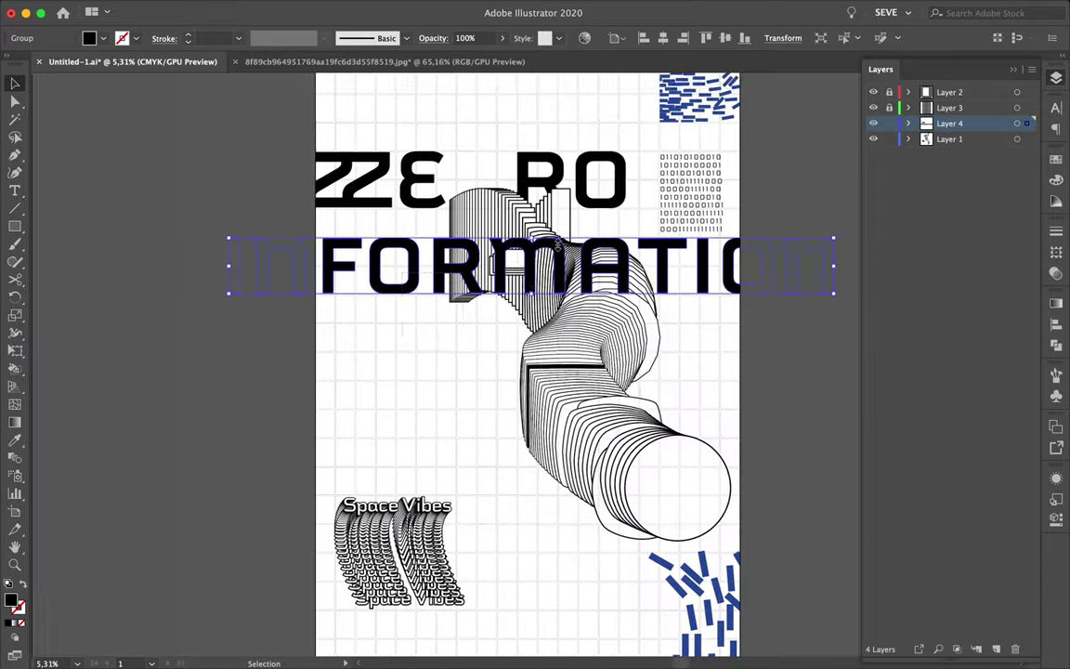
drag(407, 283, 477, 342)
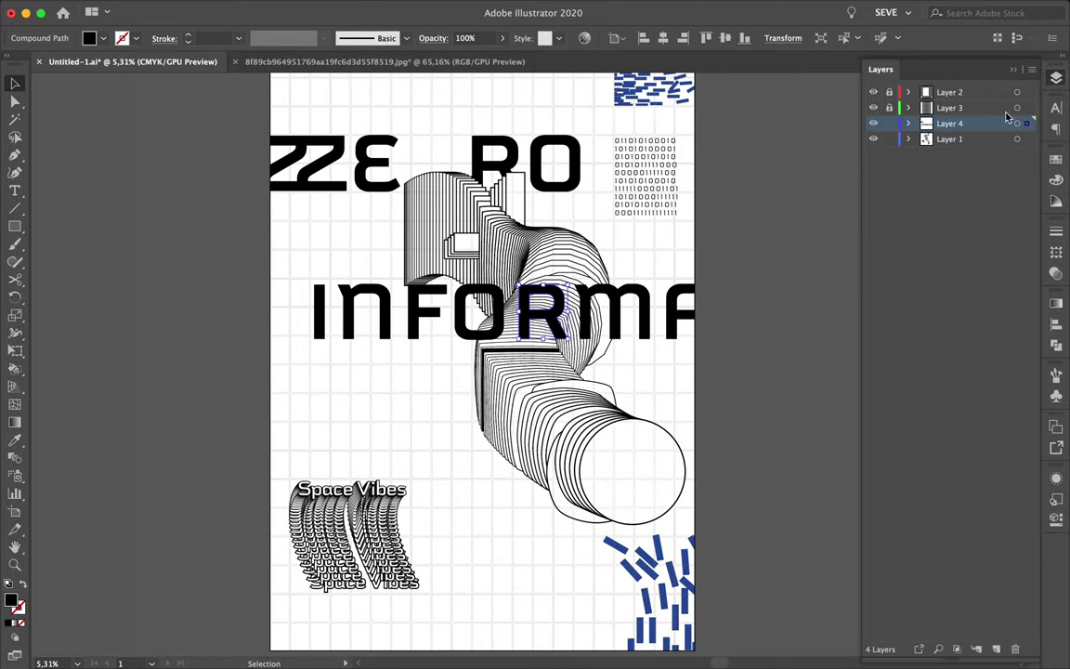
Pick individual letters in the Layers panel and drop the trailing letters onto a lower line
click(925, 201)
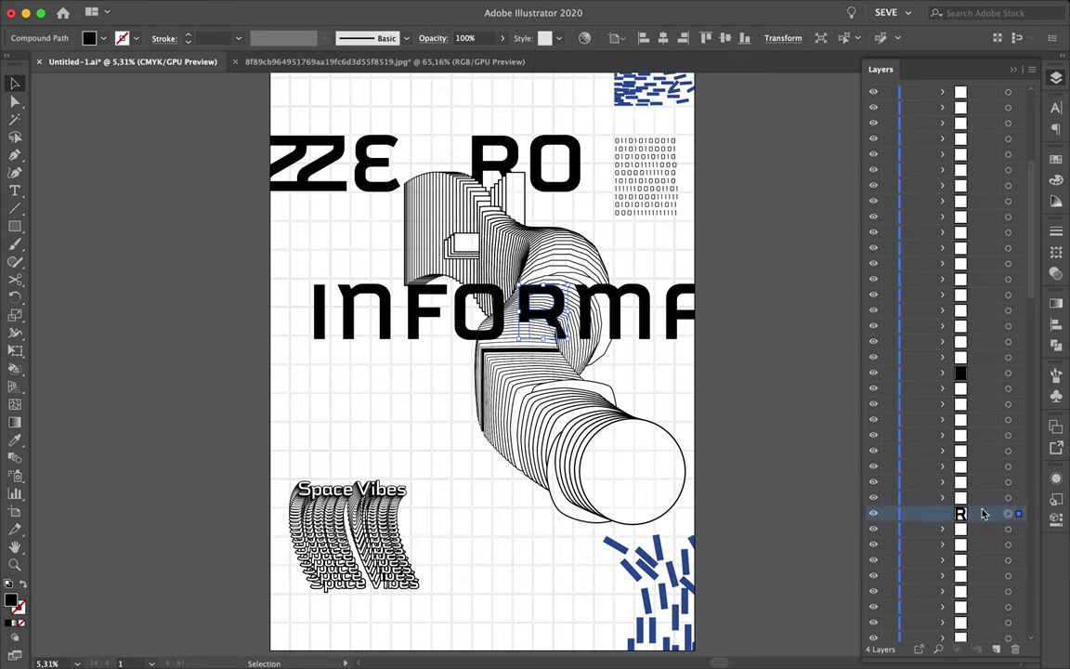
click(501, 319)
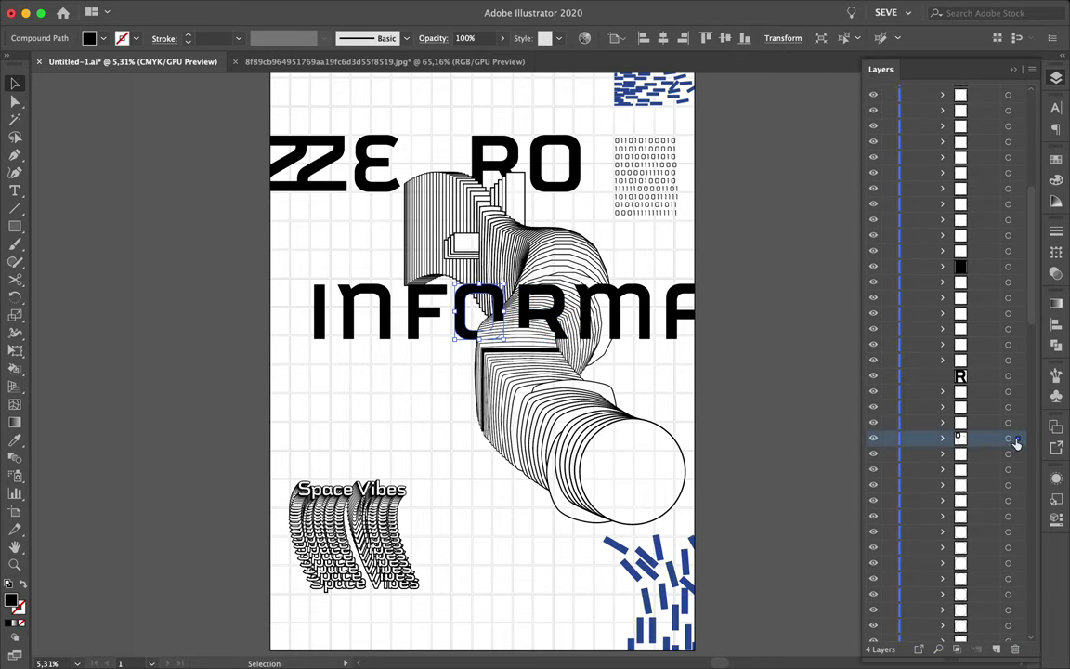
click(690, 387)
click(427, 312)
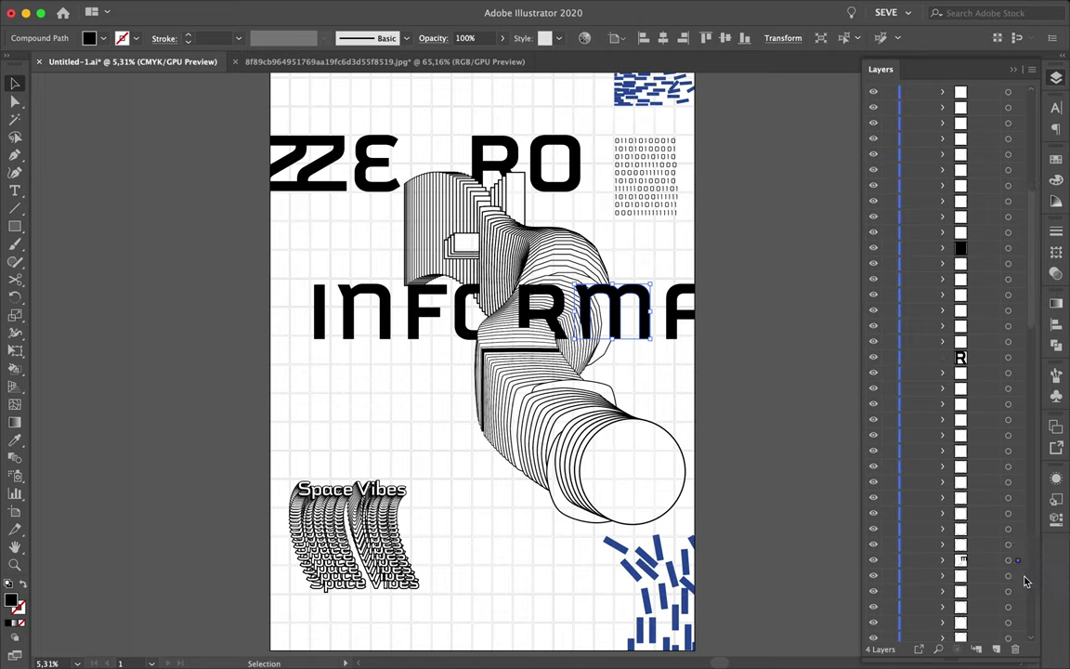
click(702, 323)
scroll(731, 297, down, 2)
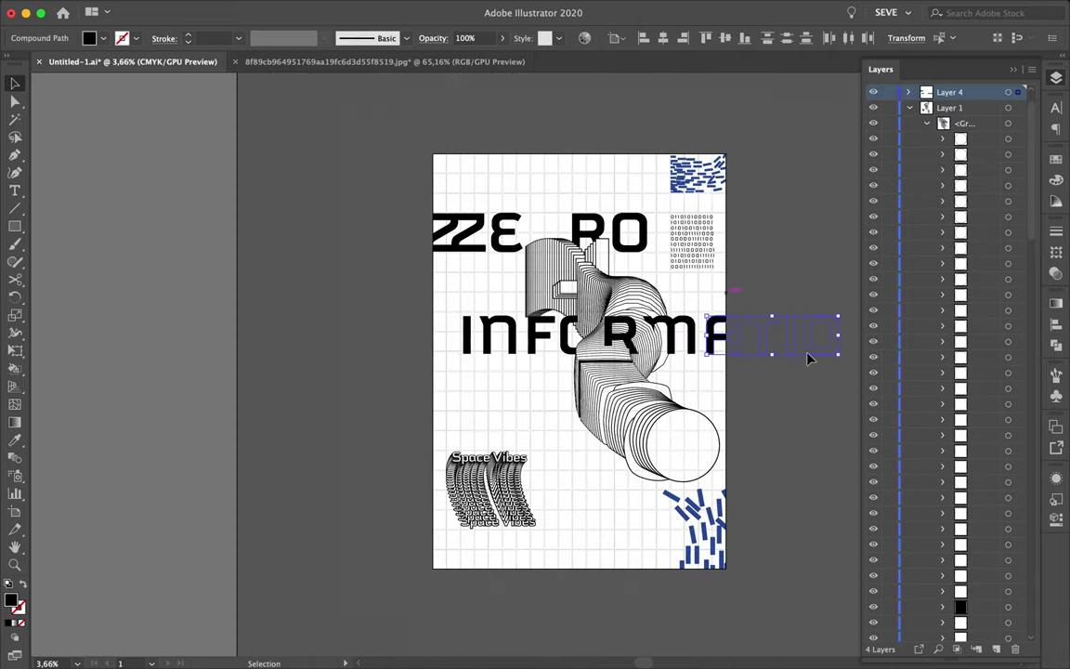
scroll(503, 417, up, 2)
click(474, 415)
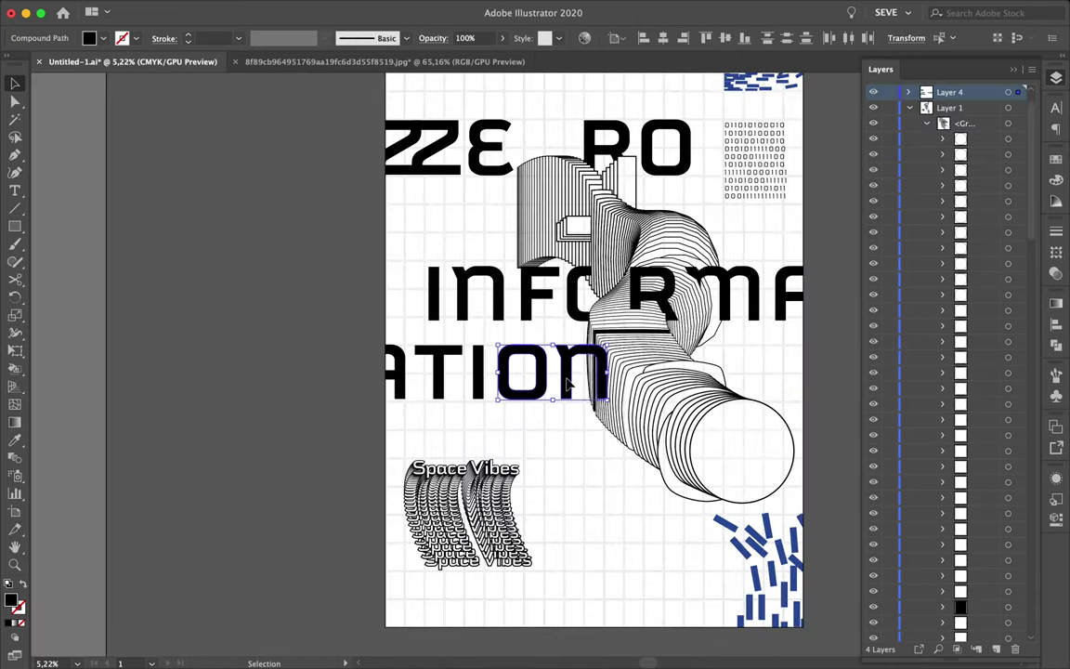
drag(640, 381, 641, 382)
Select single headline letters and move the IN letters left to widen the gaps
scroll(550, 136, up, 4)
click(574, 174)
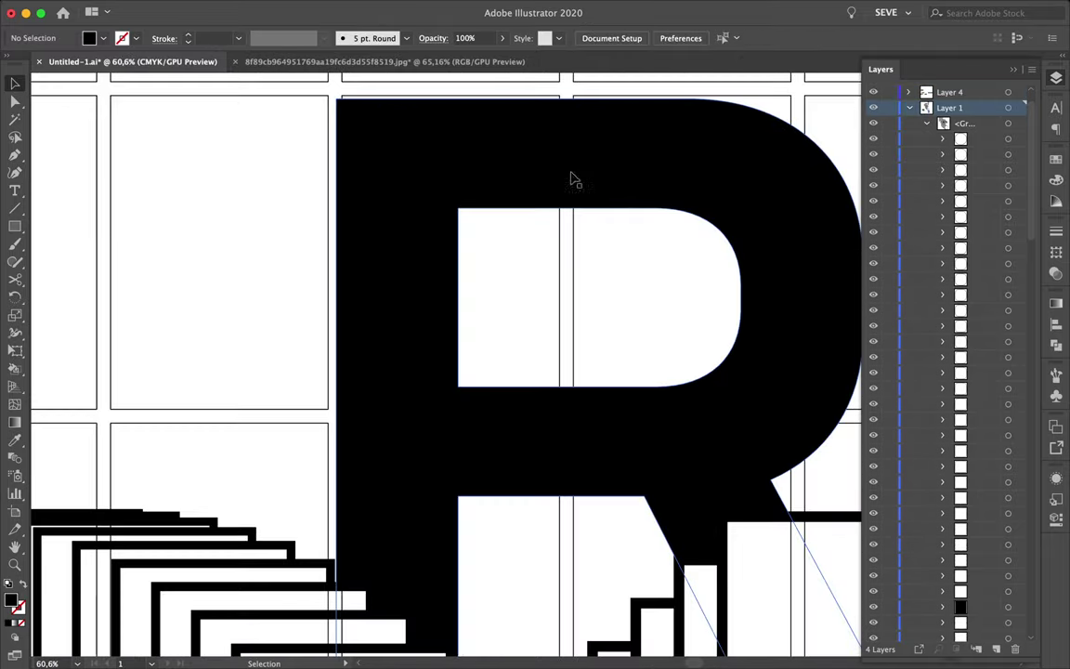
scroll(711, 216, up, 3)
scroll(711, 216, down, 5)
click(649, 447)
scroll(492, 433, up, 4)
scroll(493, 437, up, 1)
scroll(493, 439, down, 3)
click(1019, 483)
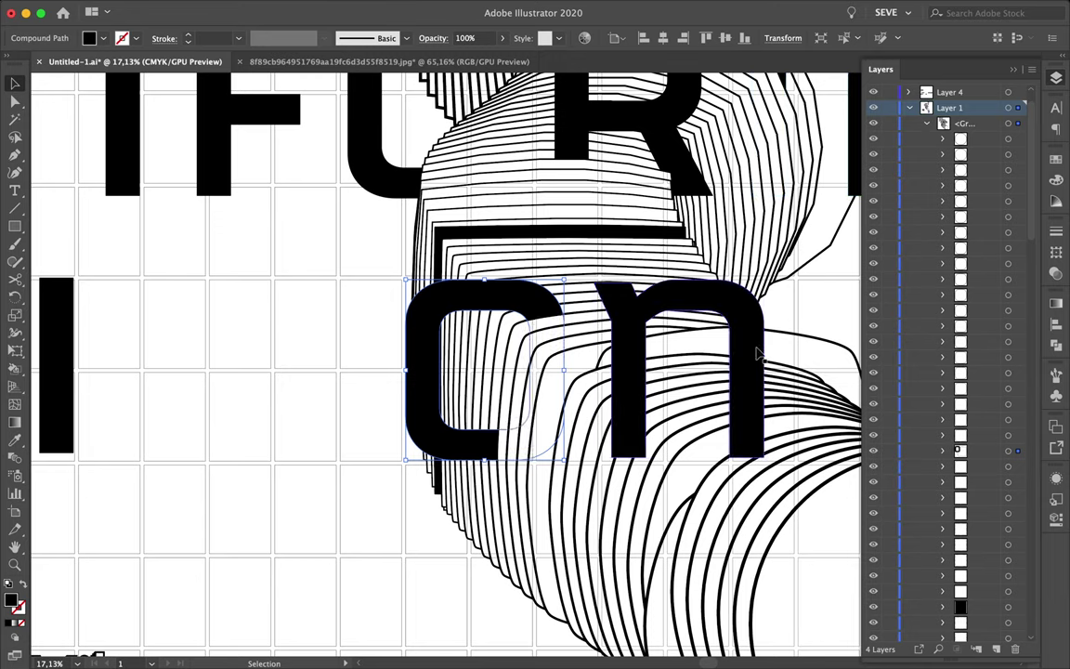
scroll(414, 359, down, 3)
drag(253, 288, 212, 291)
scroll(688, 350, up, 5)
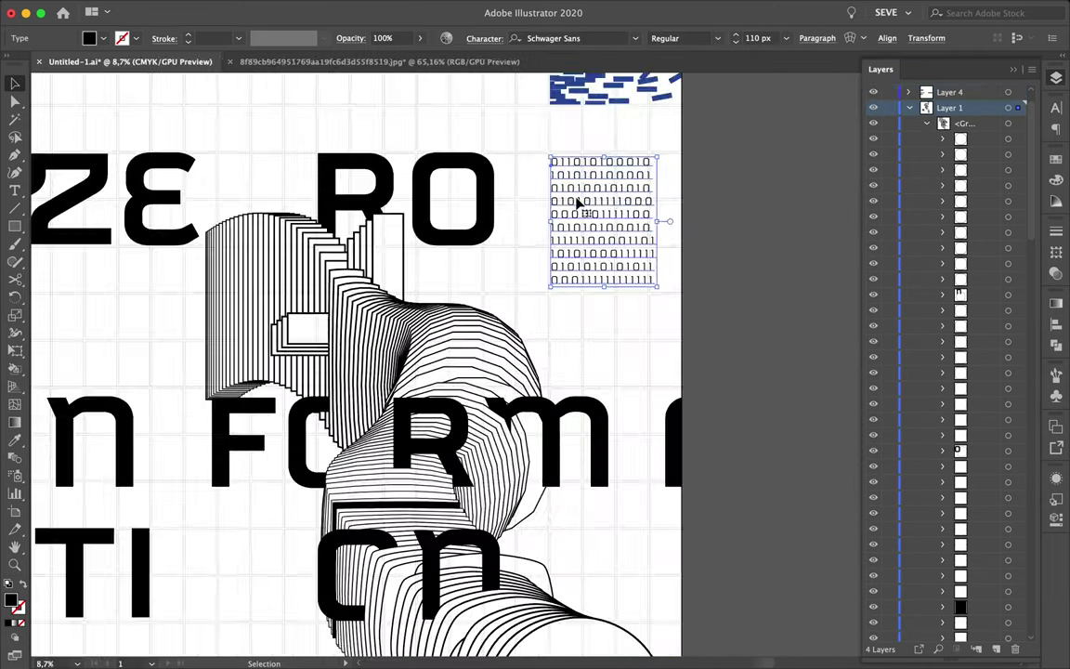
Duplicate the binary text block, enlarge its frame, and place it under the original
drag(706, 334, 531, 130)
key(ctrl+c)
drag(527, 378, 708, 511)
key(ctrl+v)
drag(629, 516, 628, 600)
key(ctrl+t)
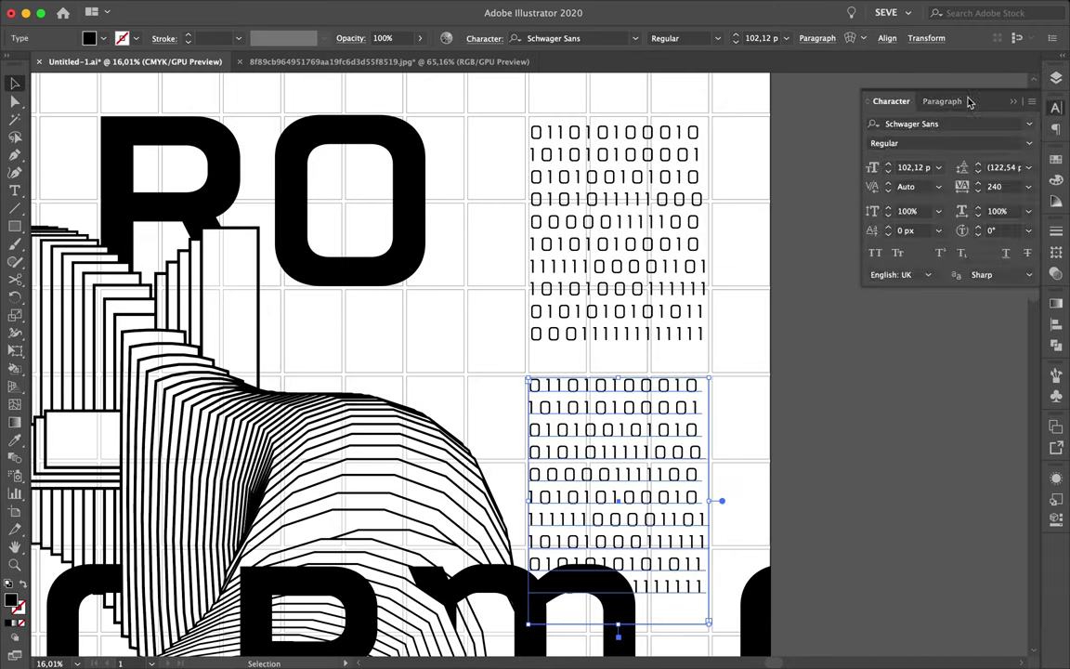
click(943, 100)
drag(657, 403, 657, 141)
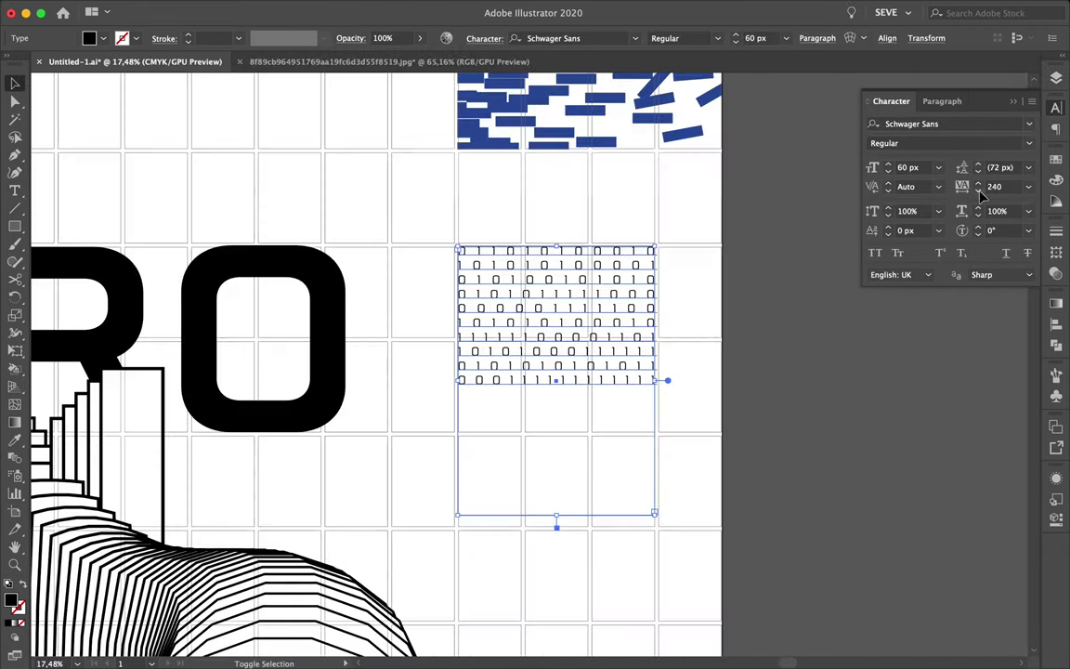
Add more lines to the copied binary text so the column runs down the edge
double_click(635, 253)
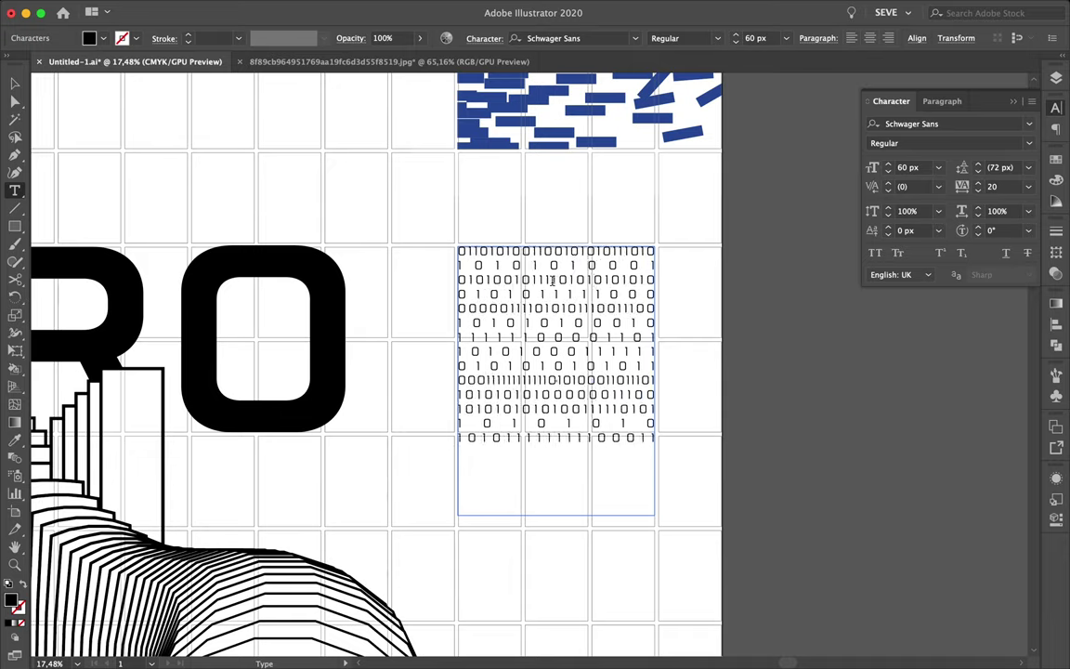
key(Escape)
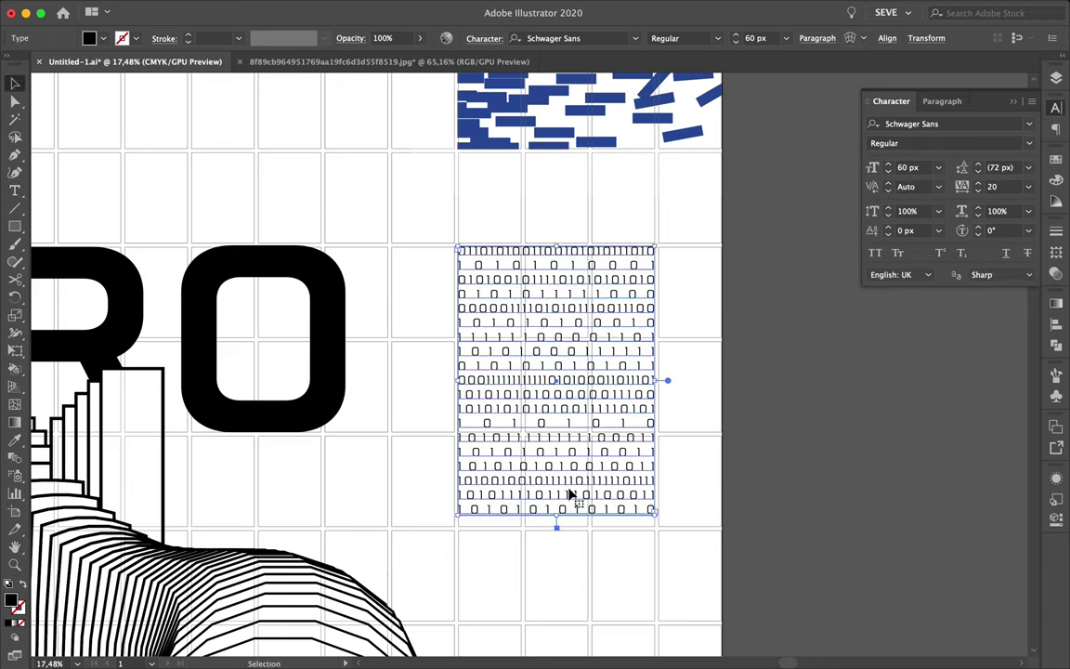
click(627, 509)
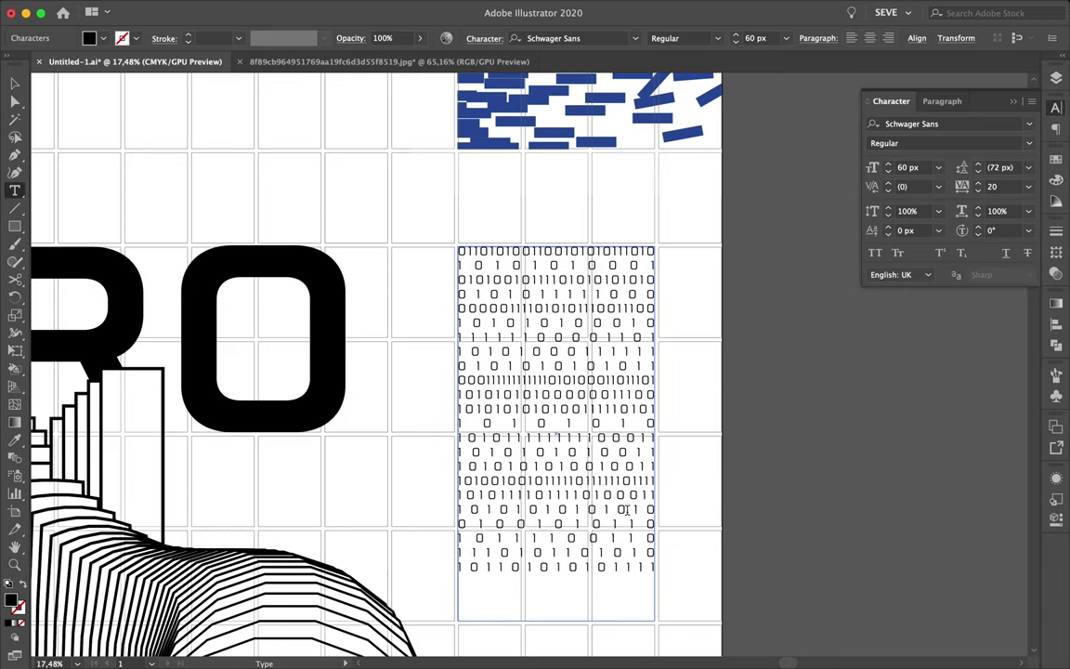
key(Escape)
scroll(557, 360, down, 5)
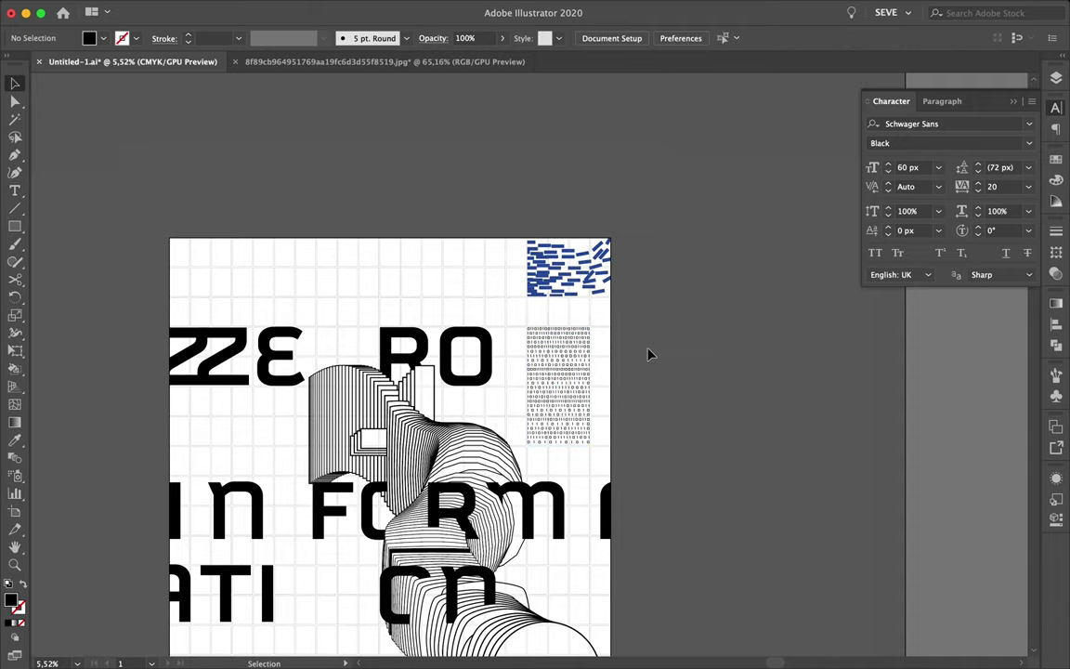
scroll(632, 297, down, 5)
click(613, 233)
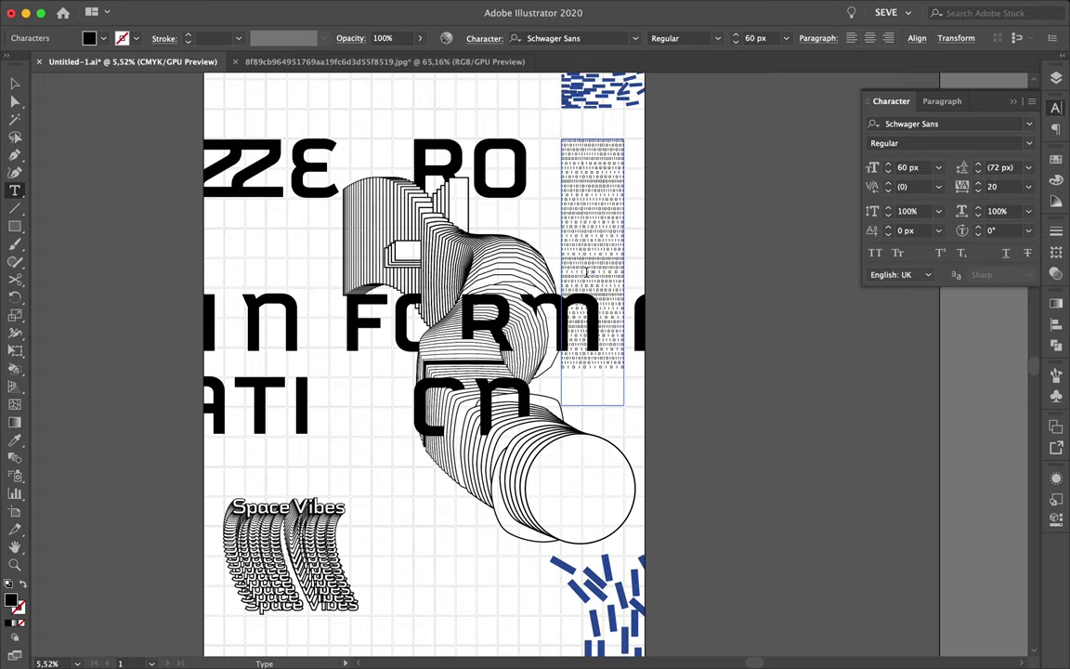
key(Escape)
scroll(650, 279, down, 2)
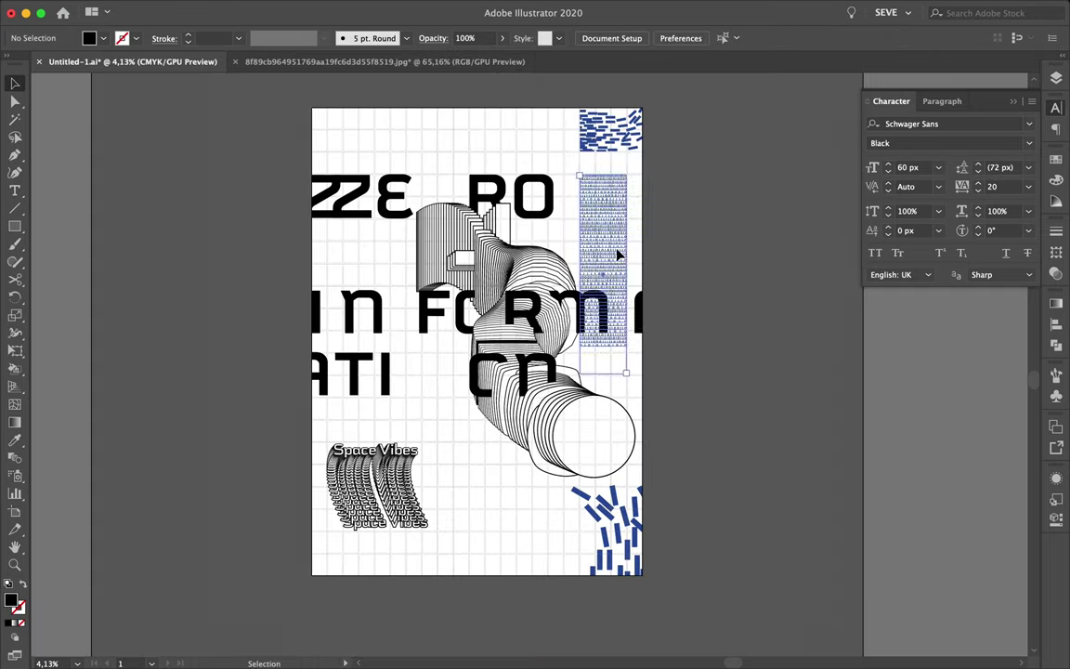
scroll(554, 544, up, 5)
scroll(648, 462, down, 3)
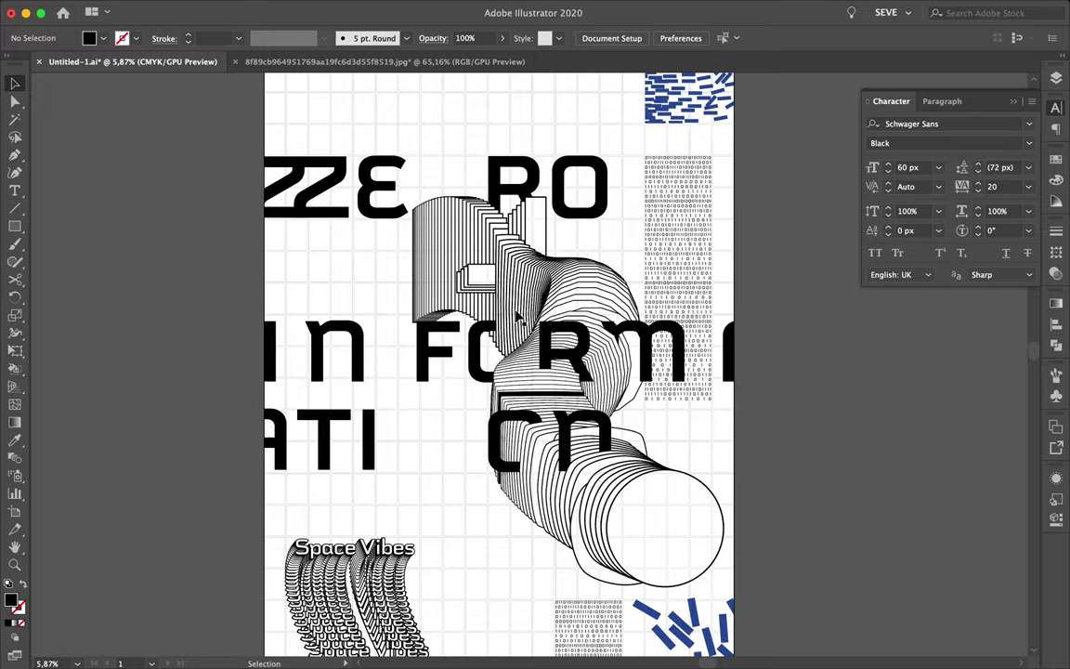
drag(409, 366, 443, 363)
Give the small mark a blue fill through its colour settings
click(483, 390)
click(411, 507)
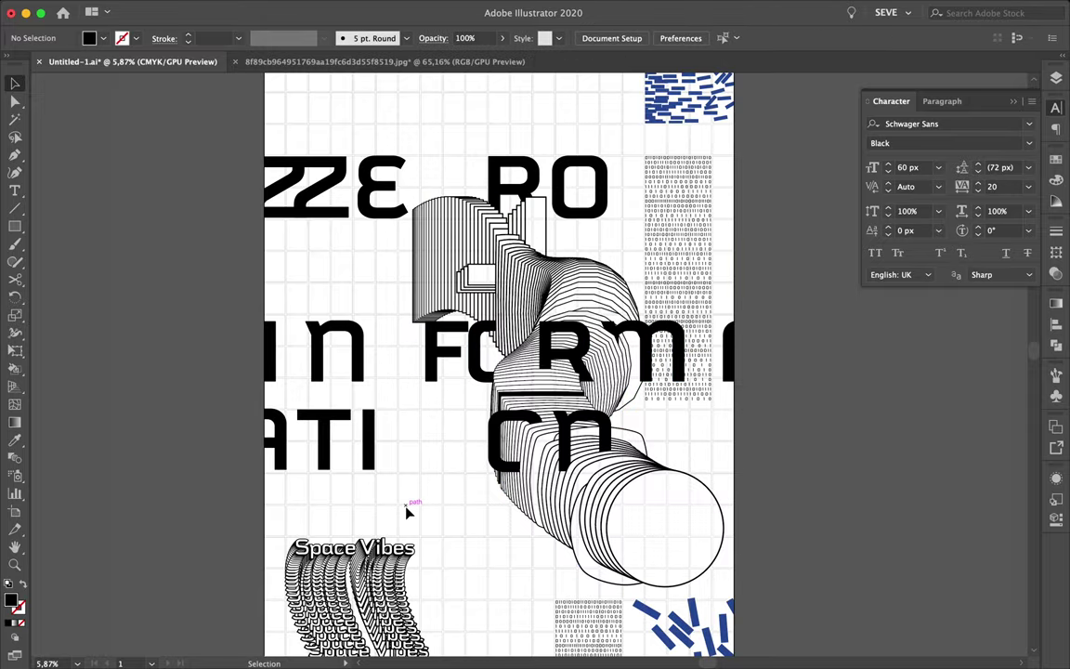
scroll(737, 260, up, 2)
scroll(737, 261, down, 1)
scroll(382, 275, up, 5)
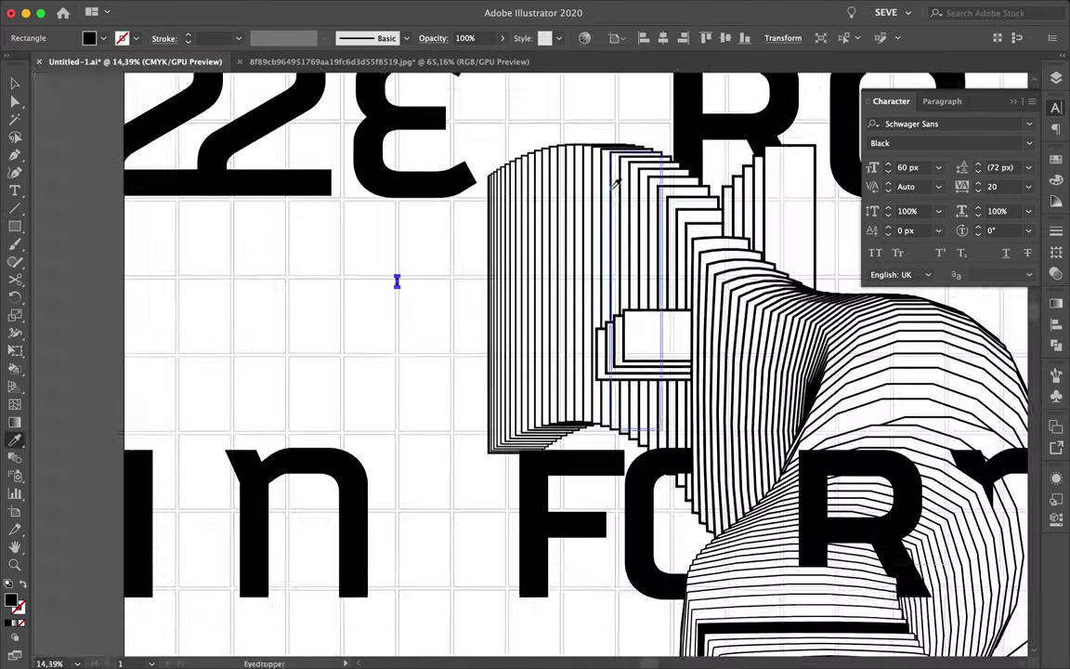
scroll(566, 148, down, 2)
scroll(382, 346, down, 2)
scroll(394, 330, up, 5)
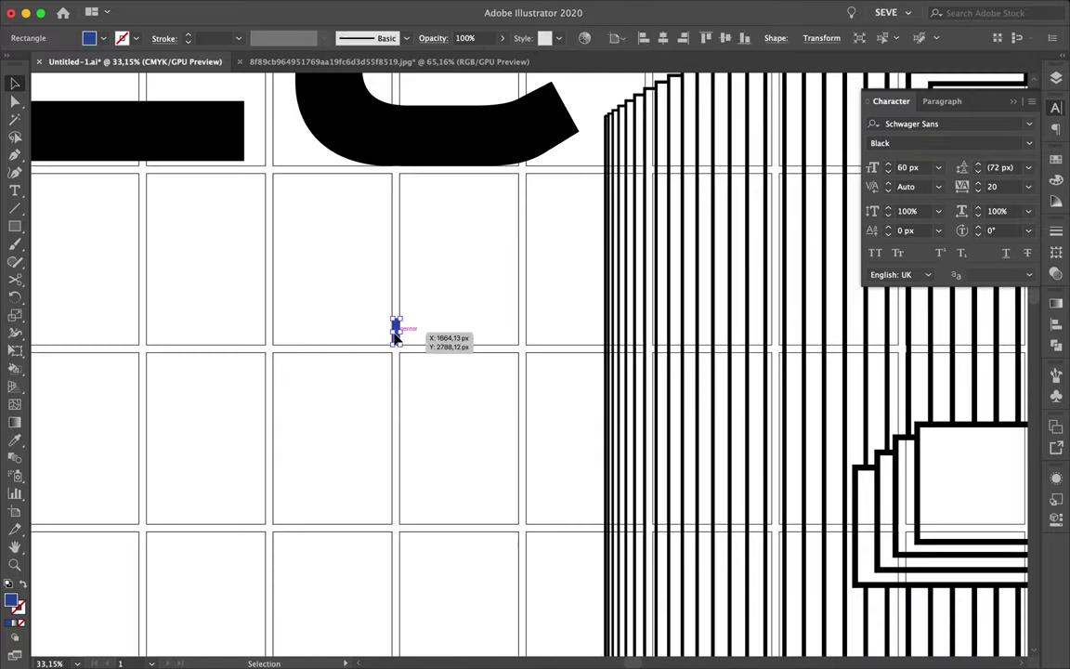
scroll(394, 330, down, 5)
key(F7)
scroll(334, 358, down, 1)
click(334, 363)
double_click(11, 600)
click(884, 459)
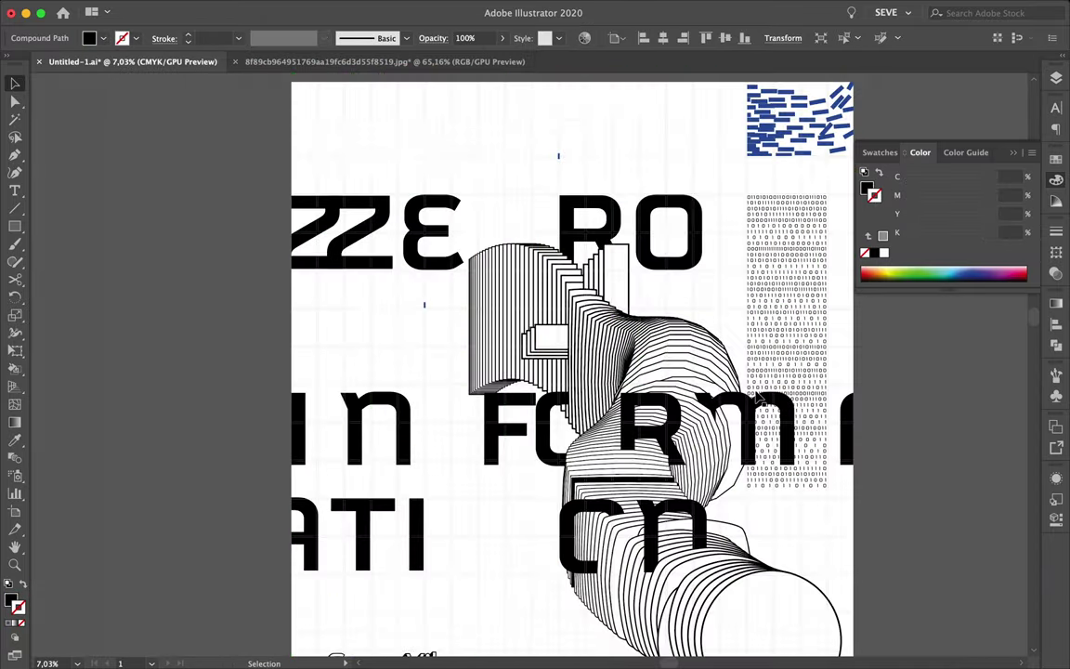
Select the background grid and adjust its colour
key(F7)
click(1008, 108)
double_click(122, 38)
key(Escape)
click(741, 253)
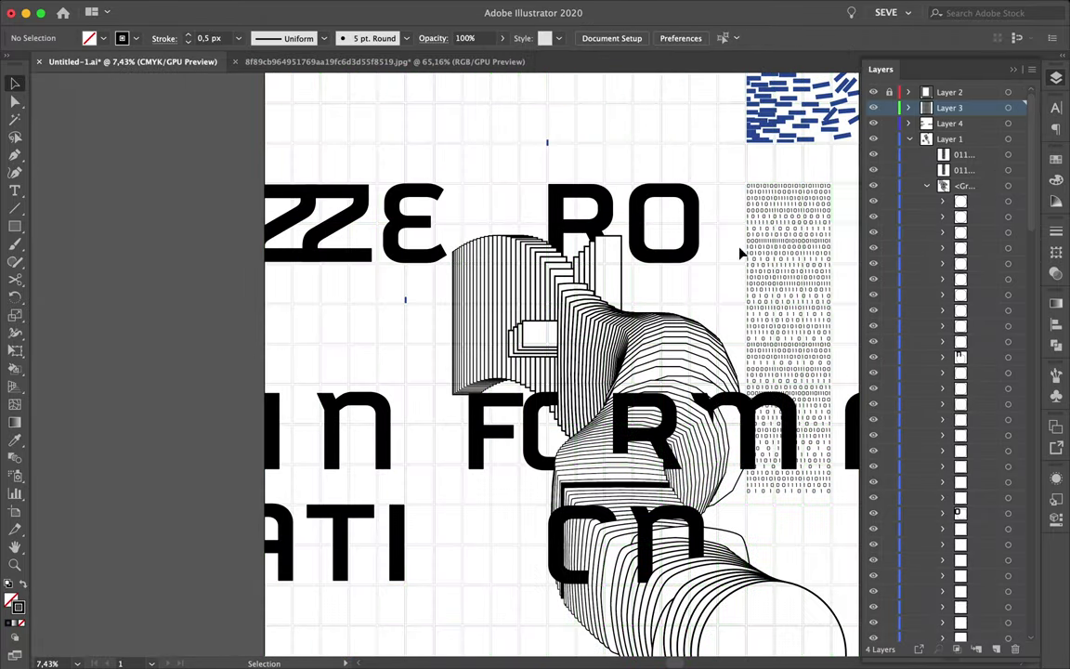
Scatter three copies of the small blue mark across the poster
drag(707, 170, 708, 172)
scroll(734, 185, up, 4)
drag(742, 207, 742, 207)
scroll(741, 206, down, 4)
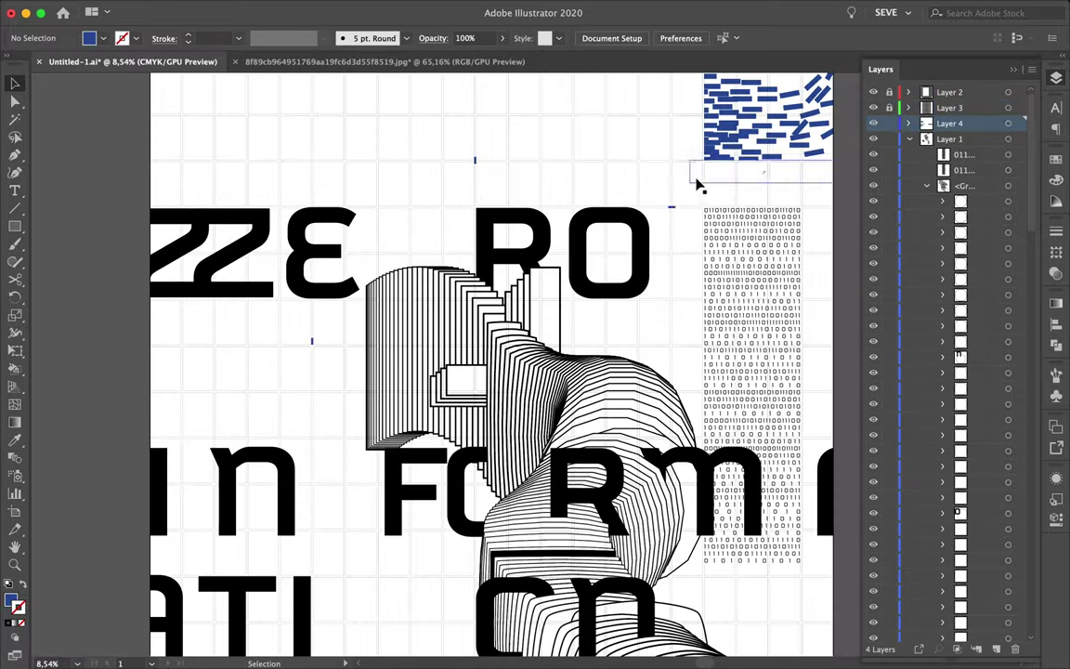
scroll(714, 248, up, 5)
scroll(741, 327, down, 3)
scroll(717, 226, down, 3)
drag(691, 258, 807, 570)
scroll(807, 571, up, 5)
scroll(777, 573, down, 6)
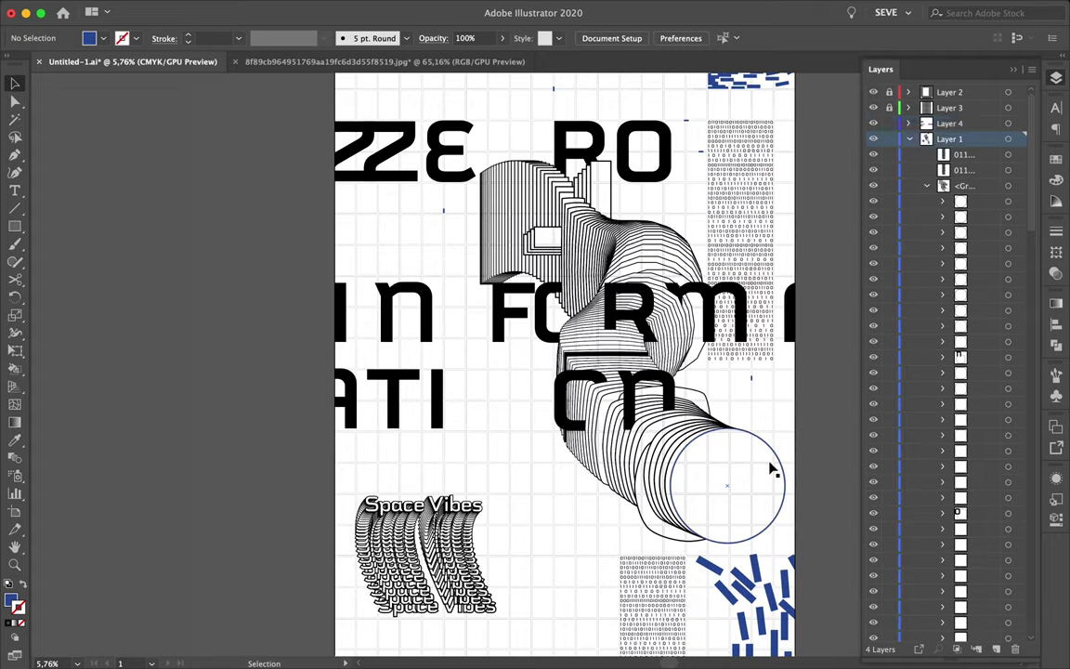
Check the big circle group, the 3D ribbon blend and the Space Vibes text
double_click(728, 485)
key(Escape)
click(651, 316)
drag(493, 427, 358, 604)
click(526, 526)
scroll(525, 526, down, 3)
scroll(526, 577, up, 2)
Draw a trial circle at the lower left, delete it, and select the E letter
key(l)
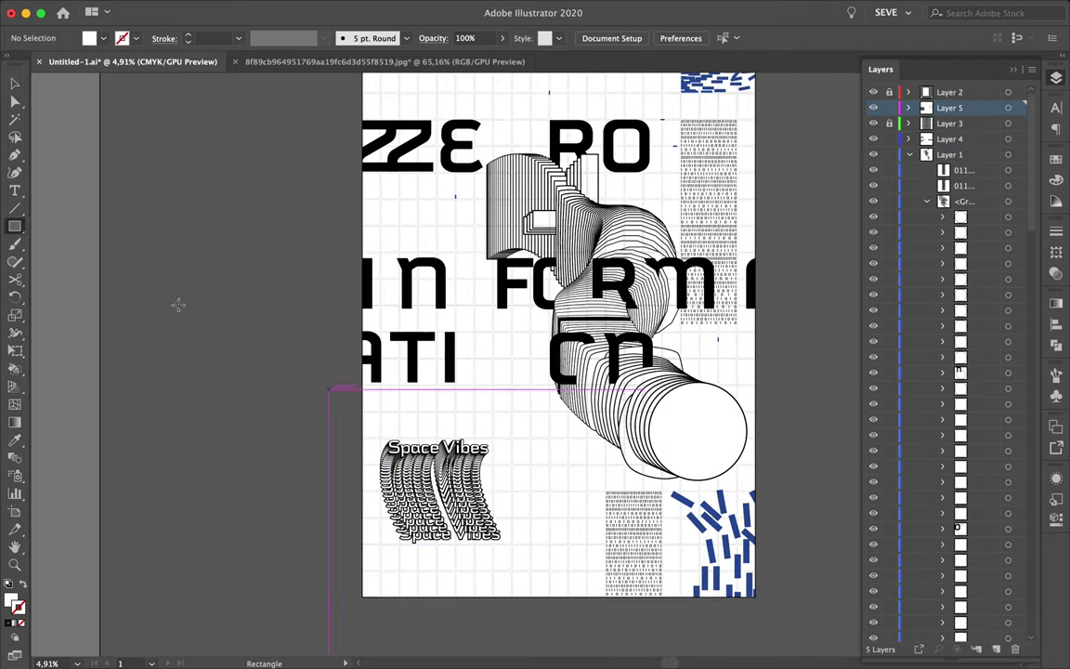
drag(390, 584, 224, 419)
key(Delete)
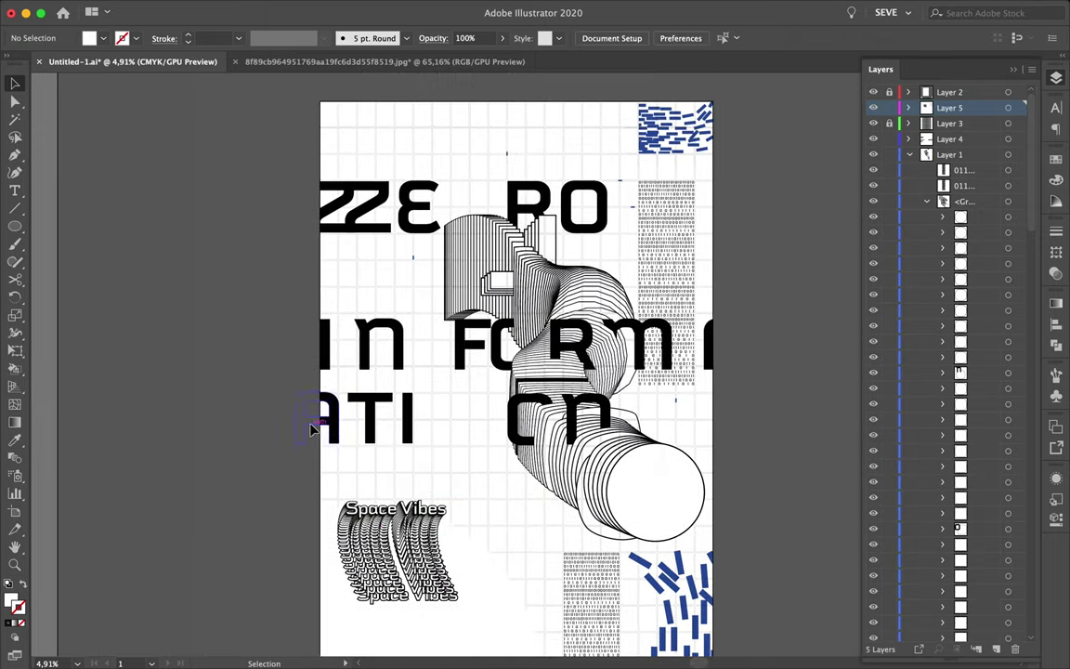
scroll(310, 418, up, 1)
click(420, 193)
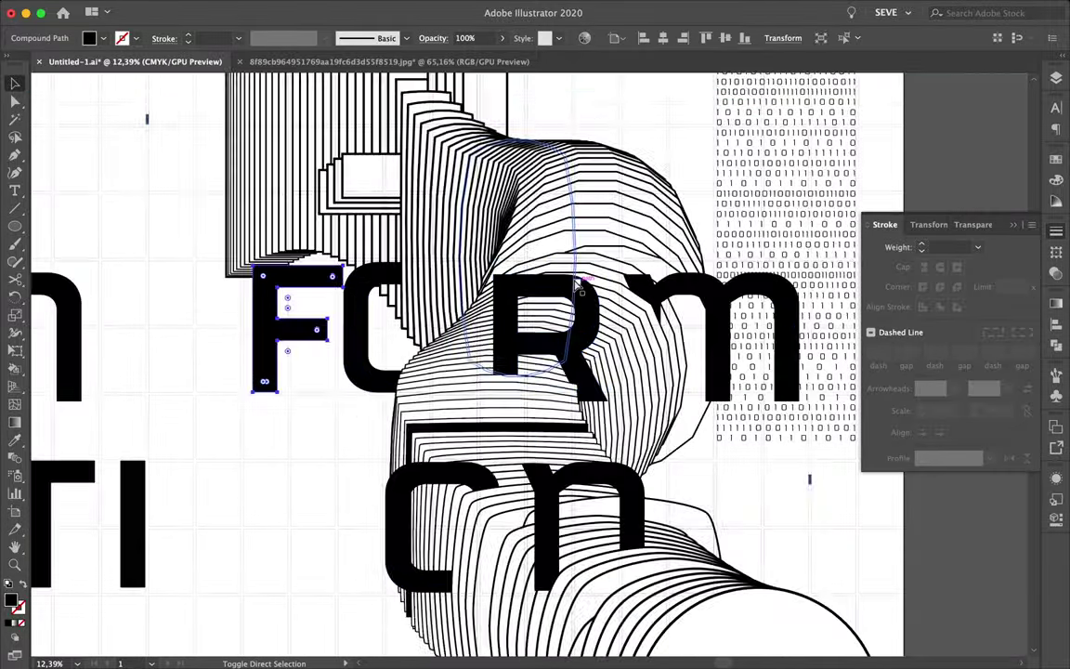
Isolate the headline's R letter to reposition it
double_click(576, 286)
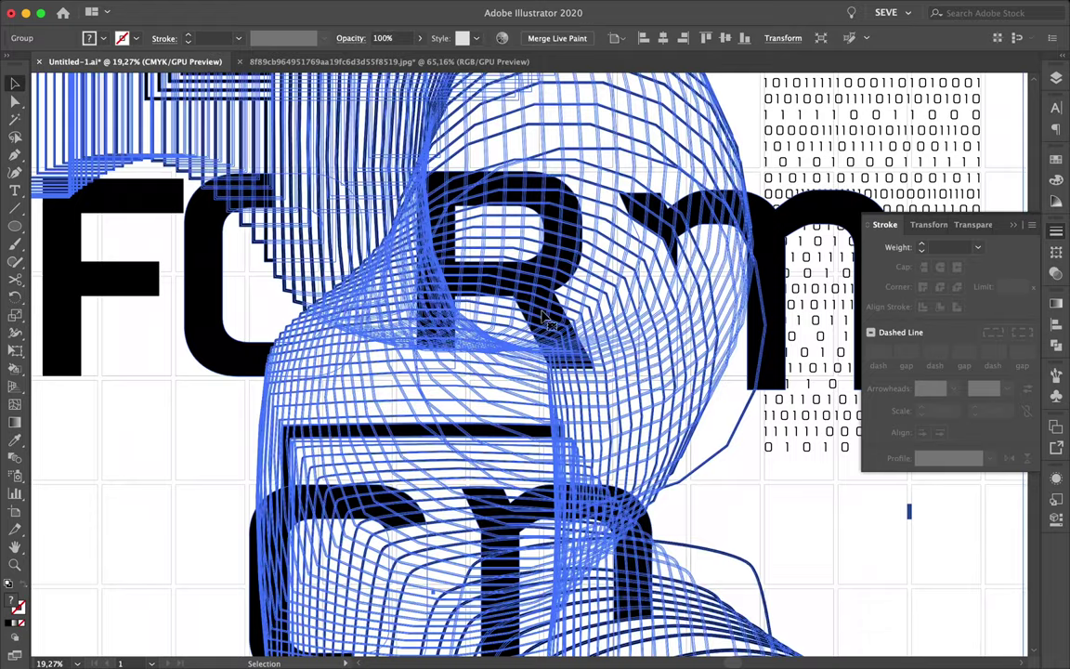
double_click(546, 321)
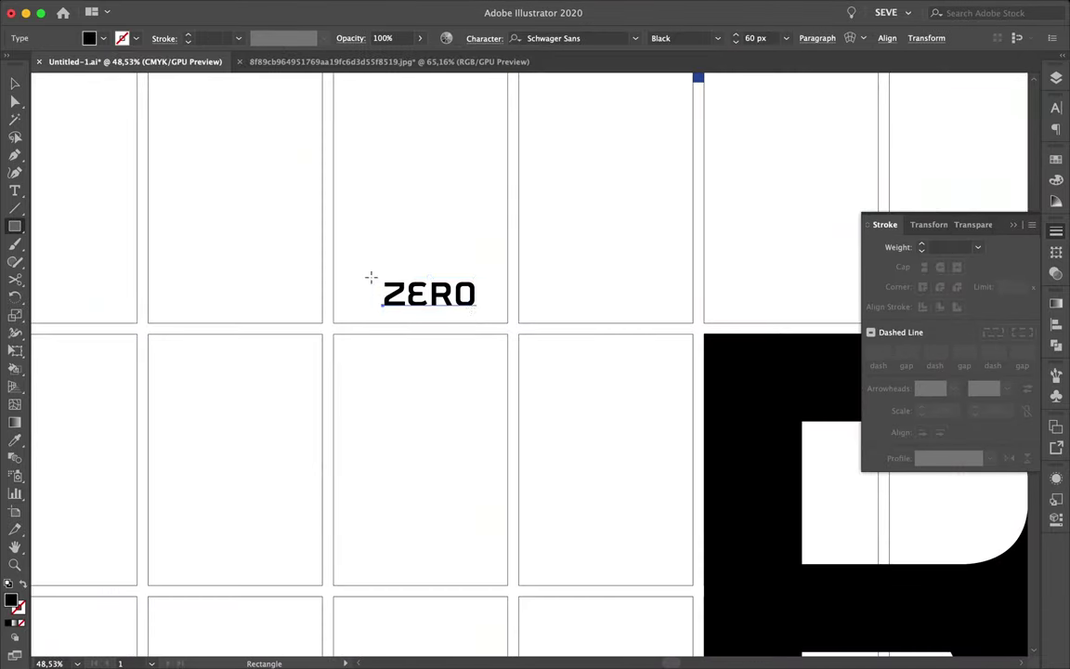
Box and group the small ZERO label, then repeat two more copies with Ctrl+D
drag(371, 278, 486, 316)
right_click(430, 296)
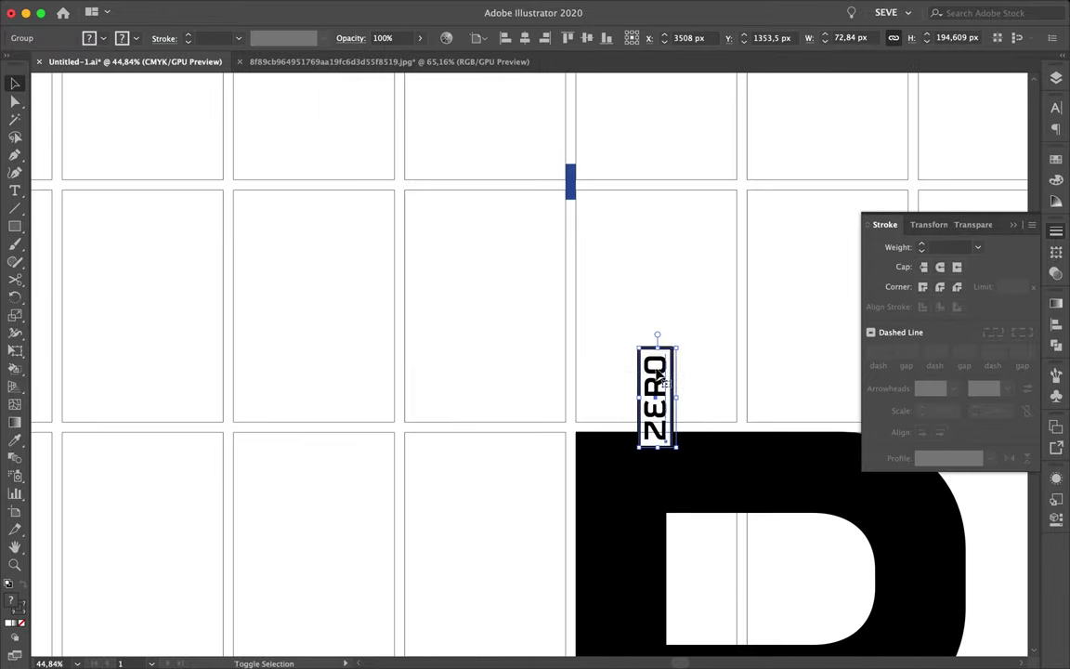
key(ctrl+d)
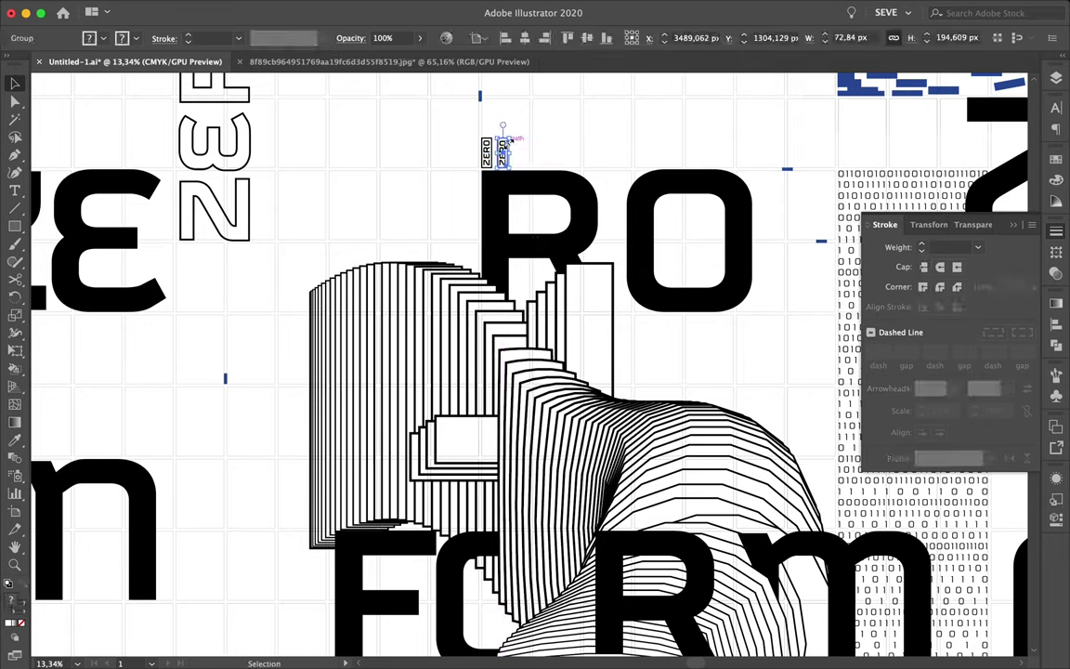
key(ctrl+d)
key(ctrl+d)
key(ctrl+d)
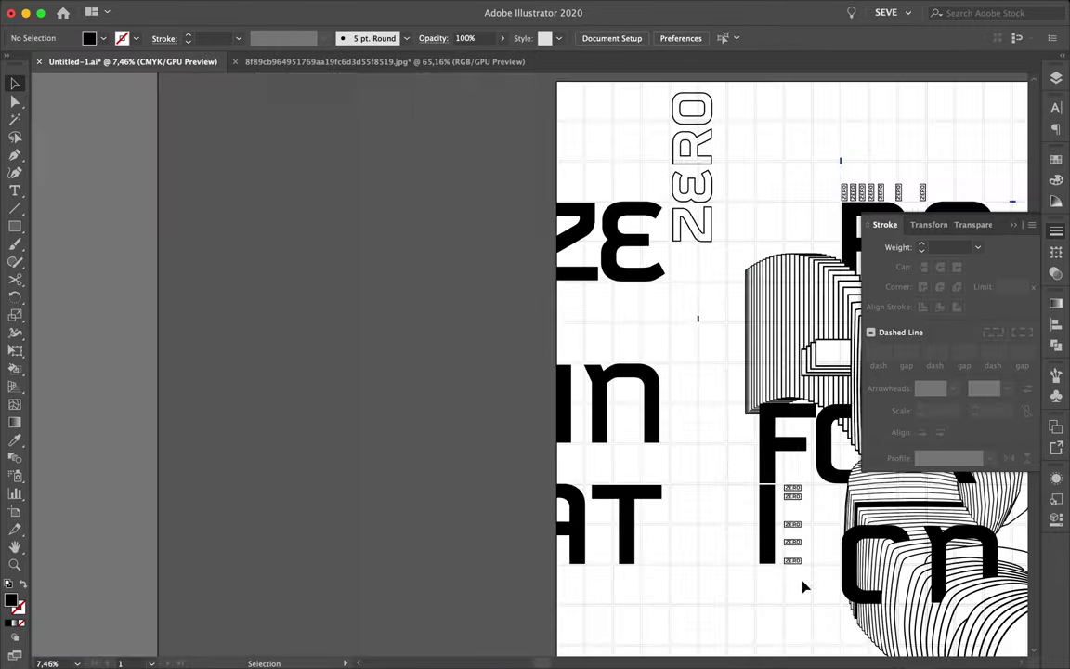
scroll(552, 269, down, 5)
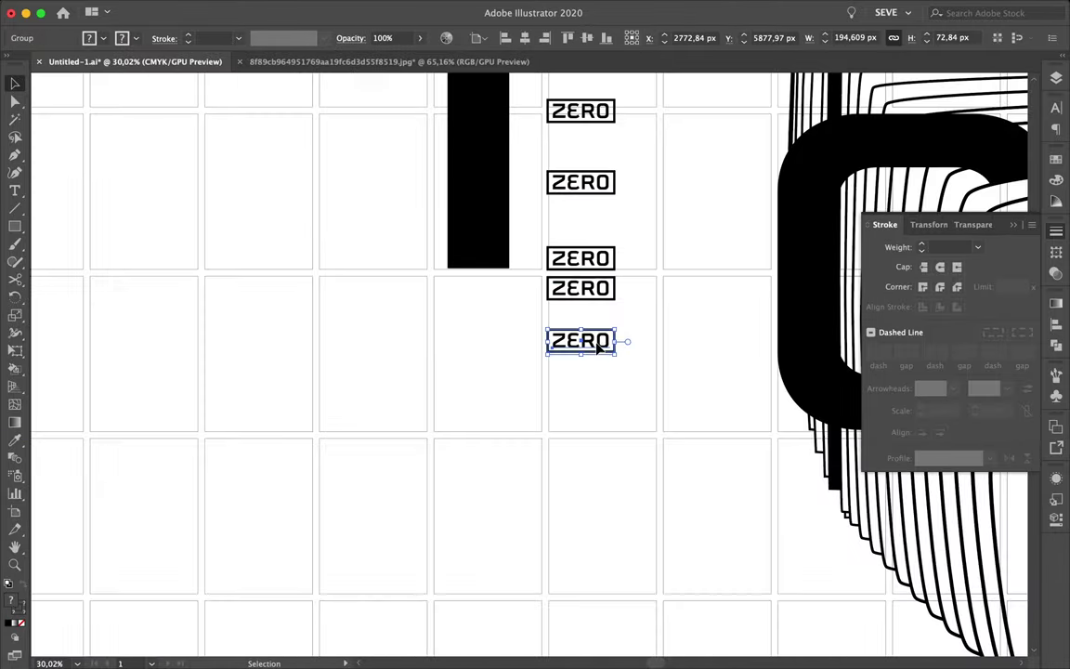
scroll(598, 342, down, 5)
scroll(610, 437, down, 5)
scroll(685, 395, down, 3)
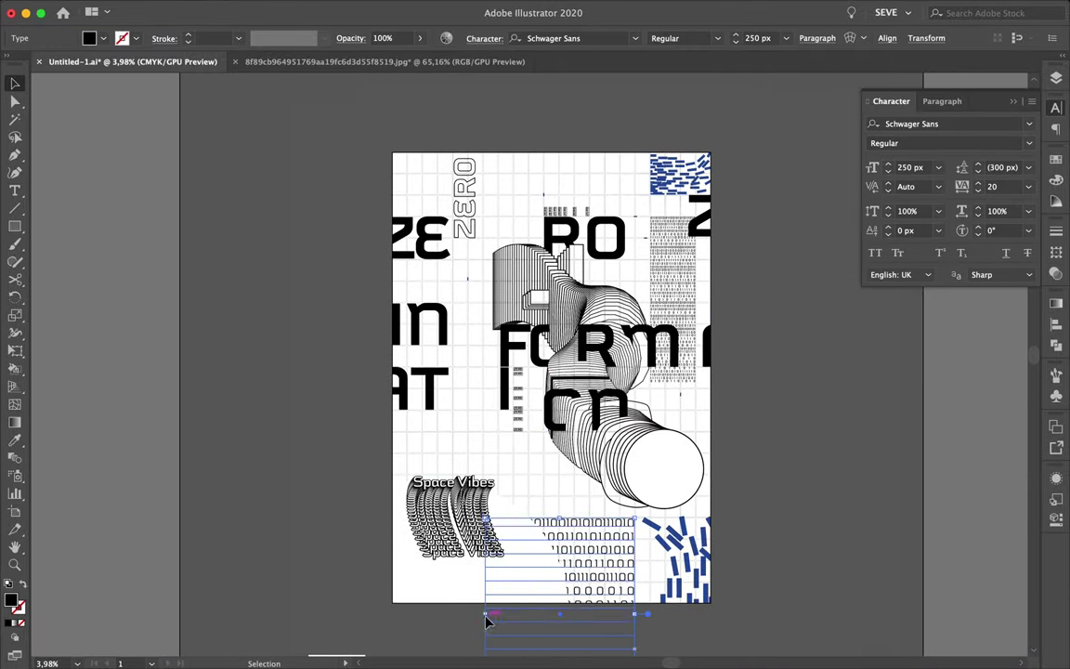
Scroll the view to look over the binary block at the poster's bottom edge
scroll(669, 558, up, 5)
scroll(728, 359, down, 4)
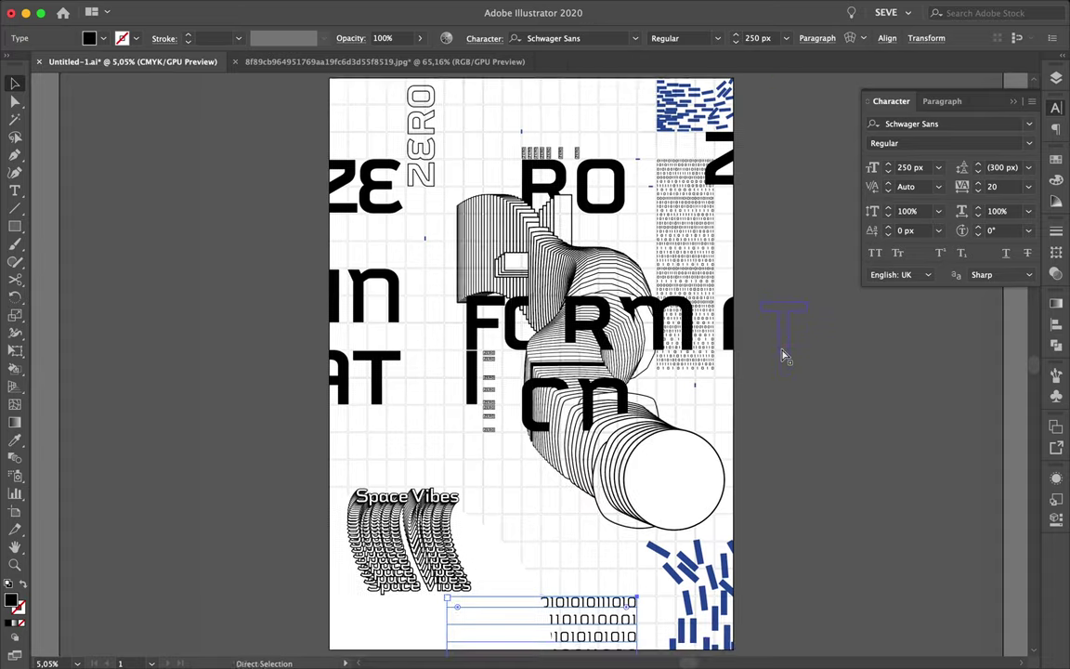